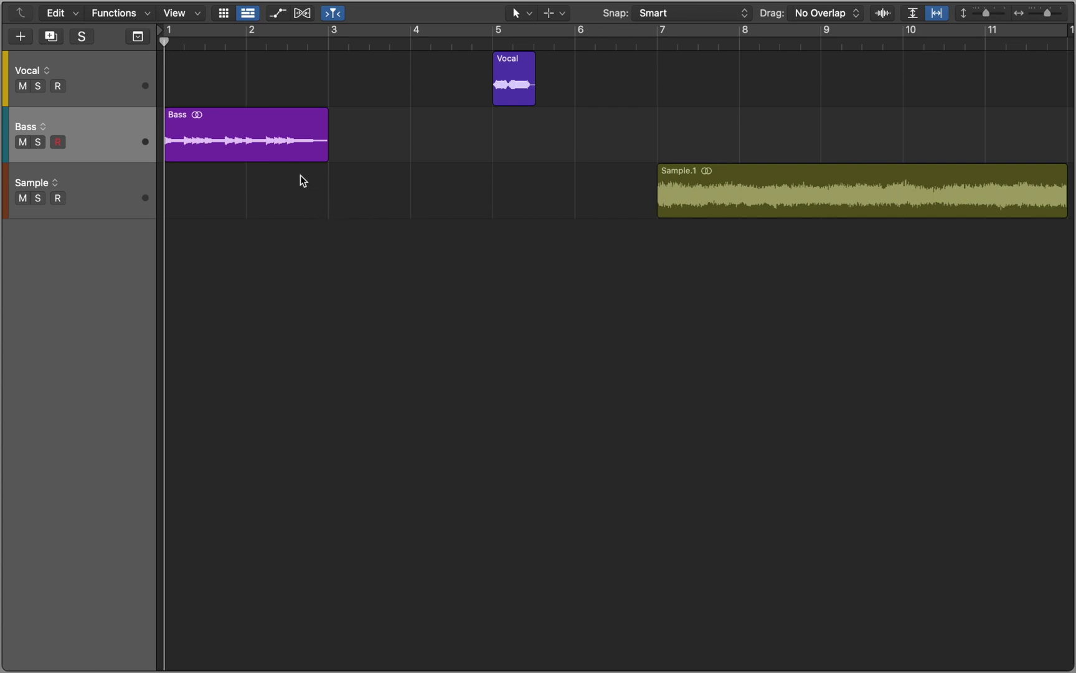
Step: Cycle the Bass region over bars 1–3 and play it back once
click(283, 150)
key(super+u)
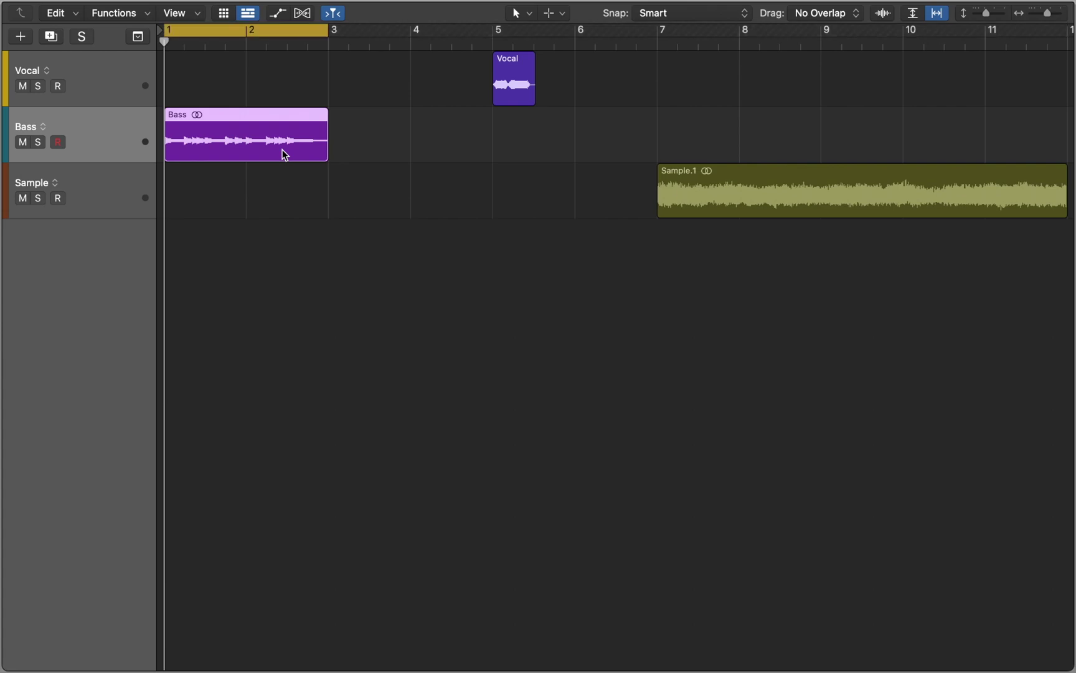
key(space)
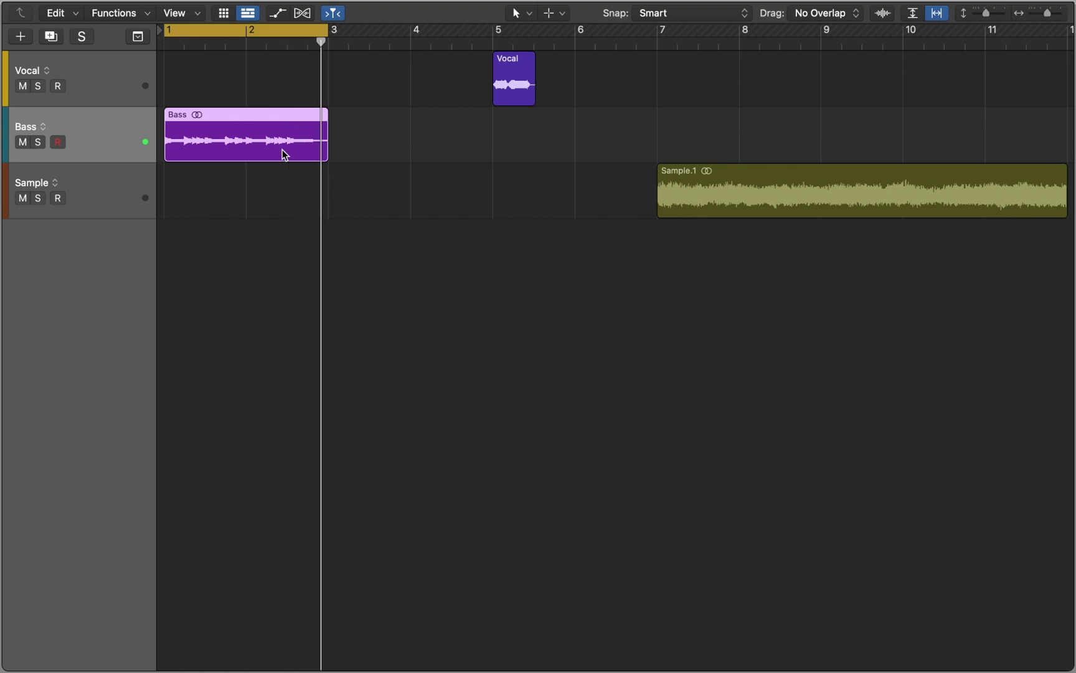
key(space)
Step: Open the Bass region in the Audio Track Editor and set its flex mode to Flex Pitch
double_click(284, 154)
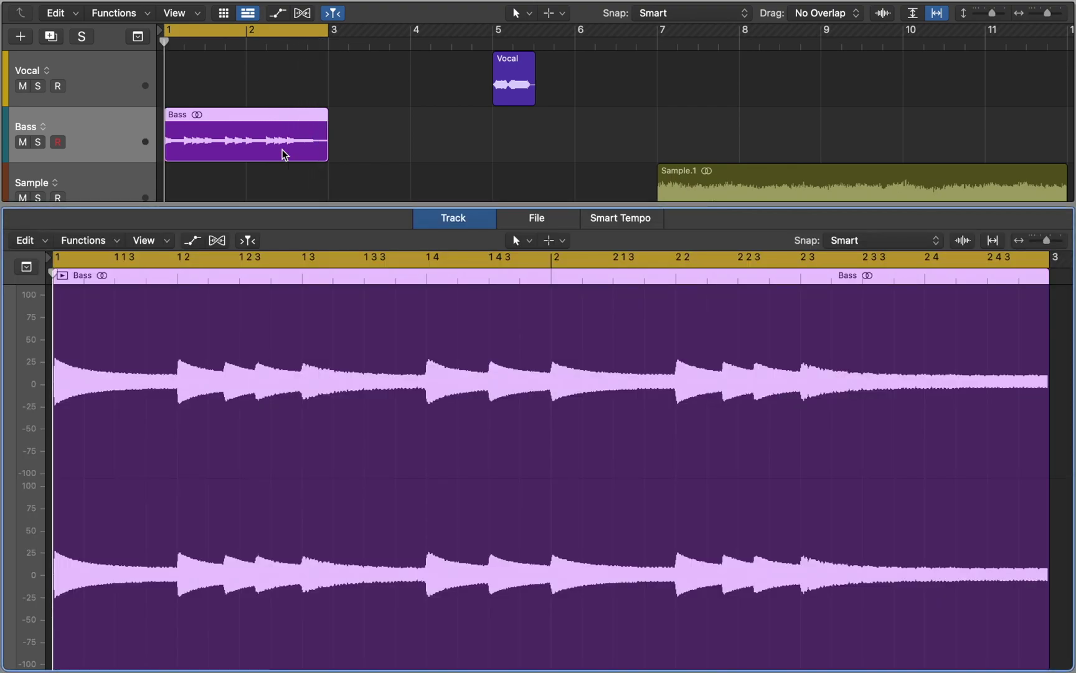
click(220, 241)
click(260, 244)
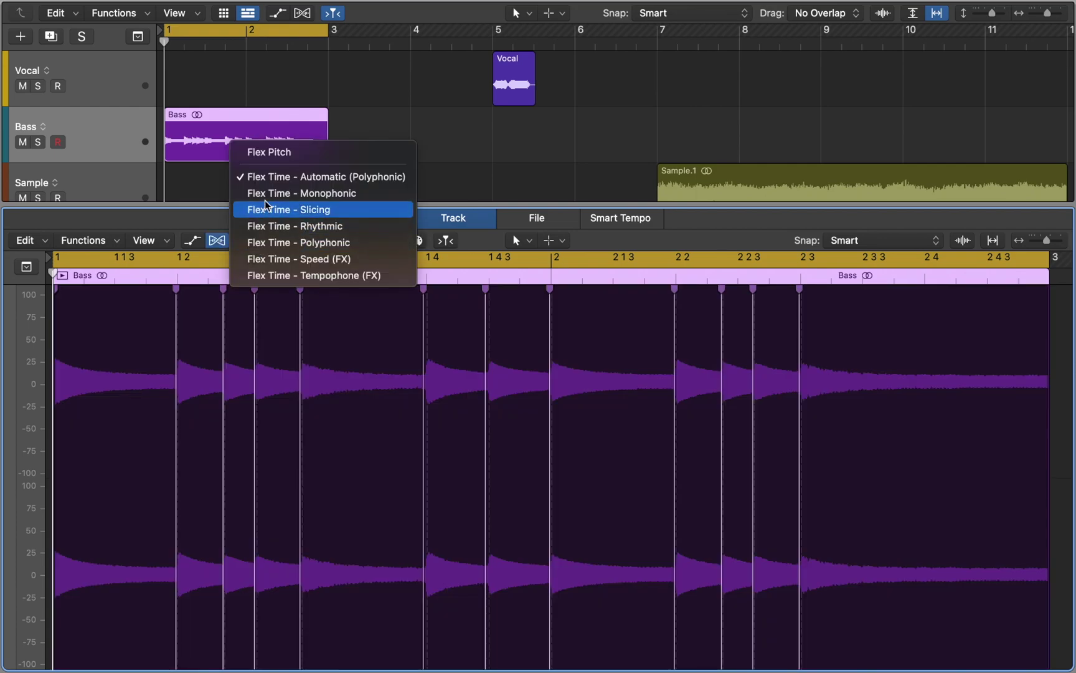
click(270, 153)
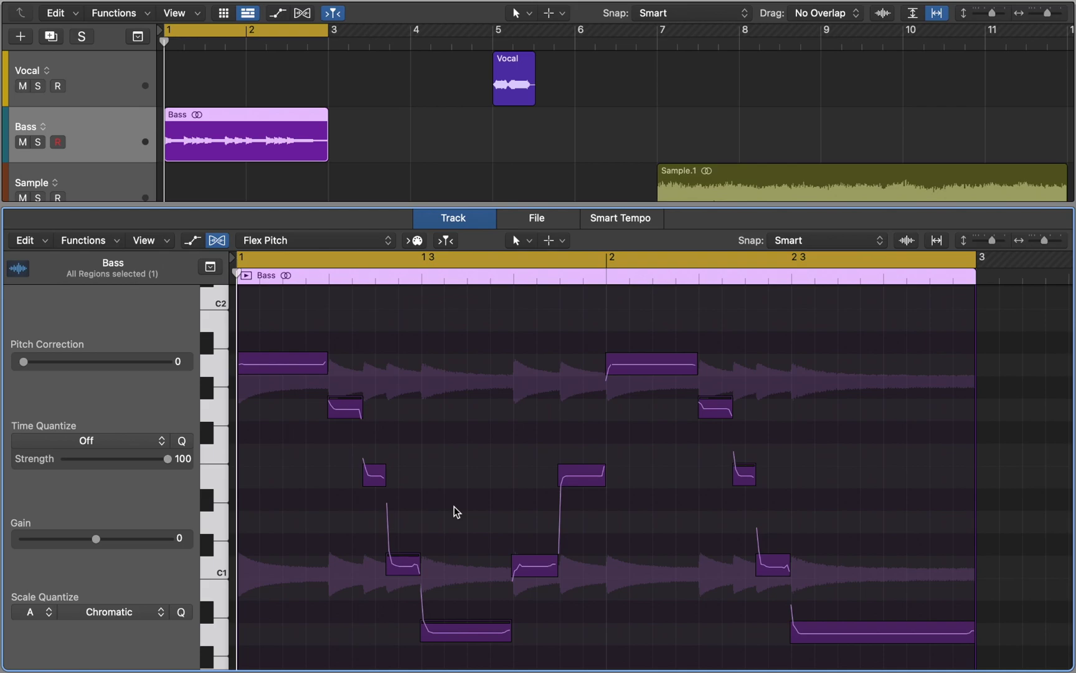
click(285, 366)
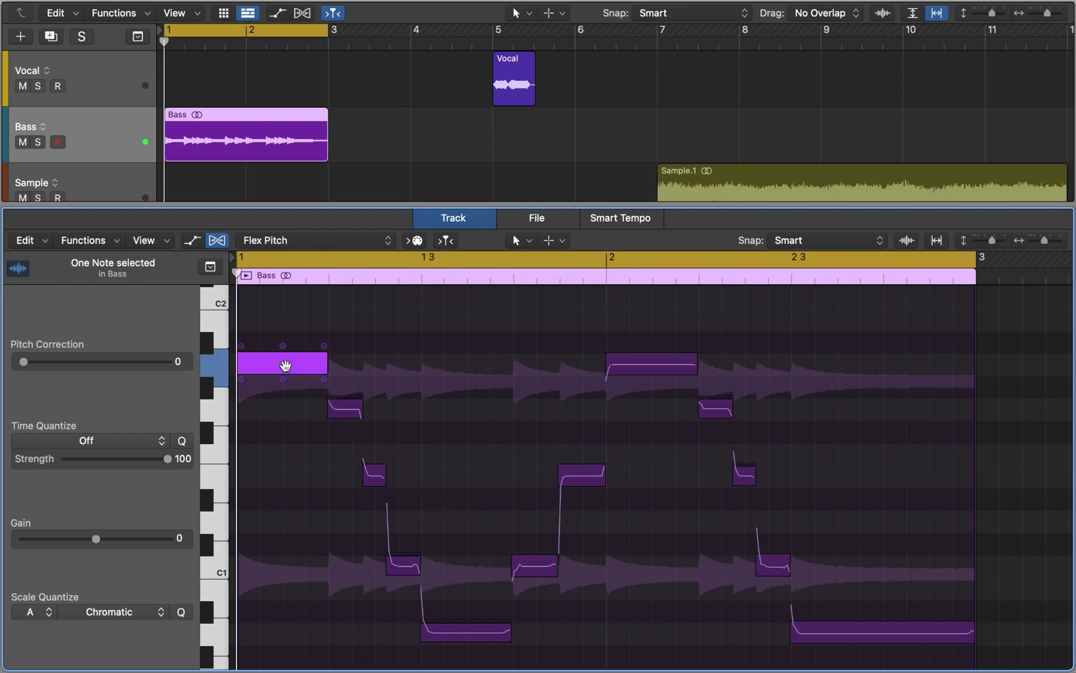
drag(285, 366, 279, 422)
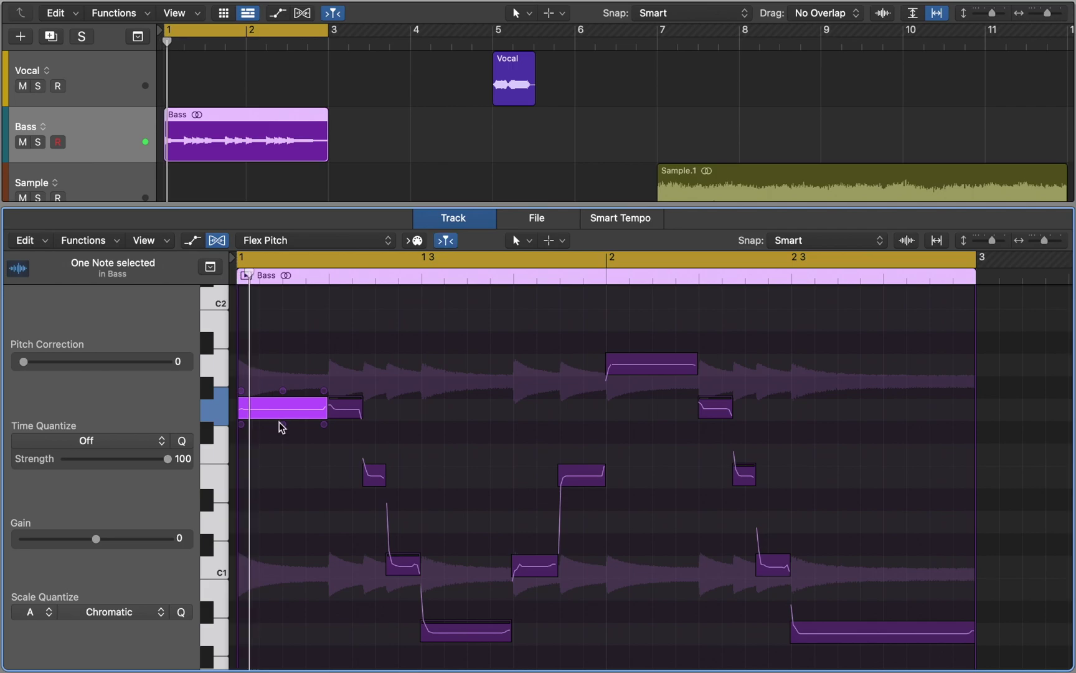
key(space)
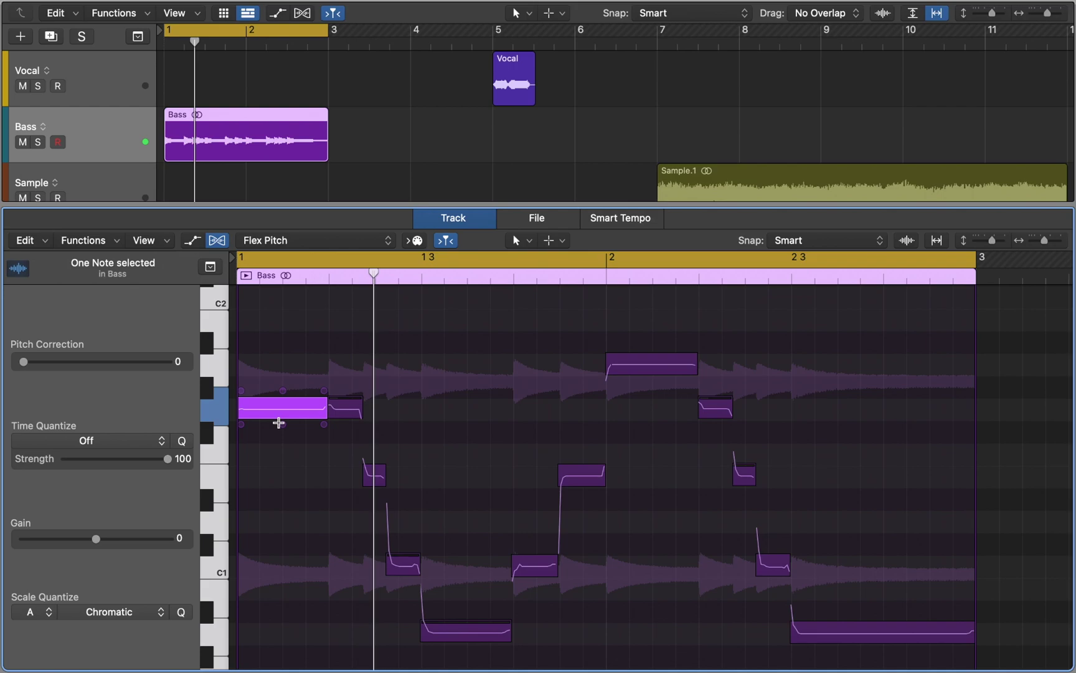
key(super+z)
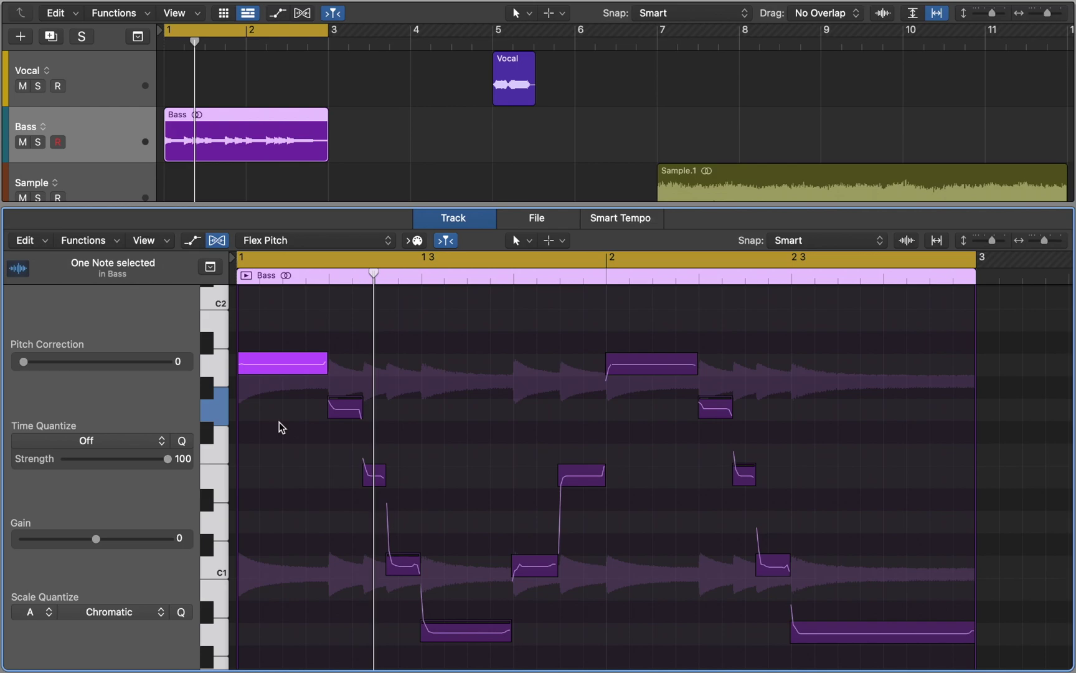
click(279, 421)
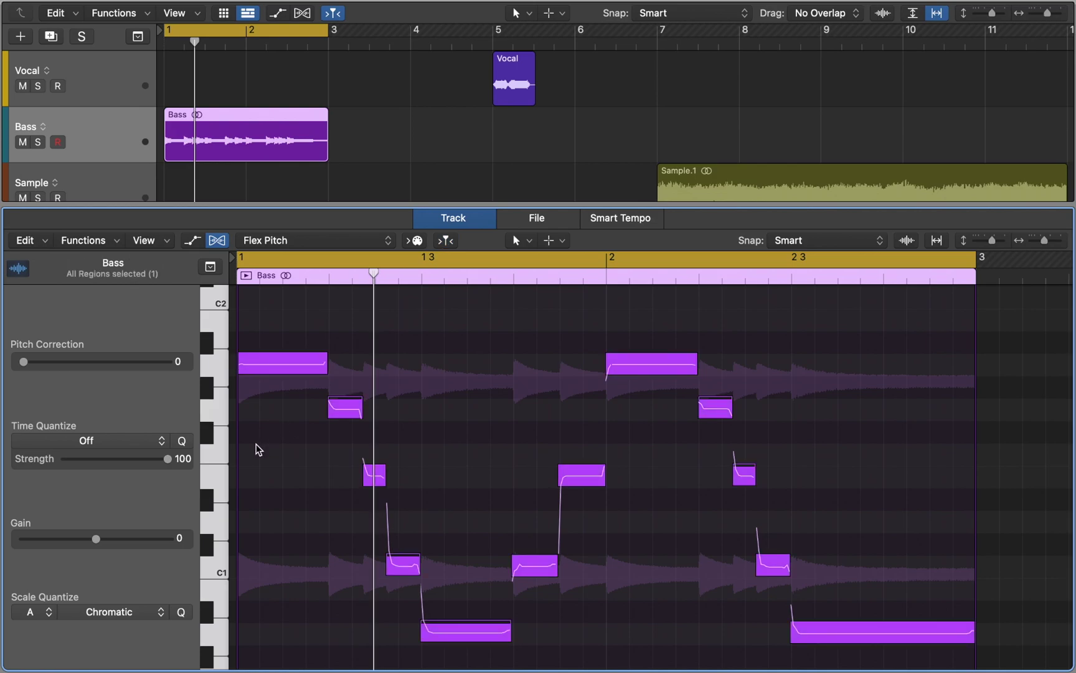
Step: Set the Bass region's Scale Quantize to Major and audition the quantized line
click(129, 615)
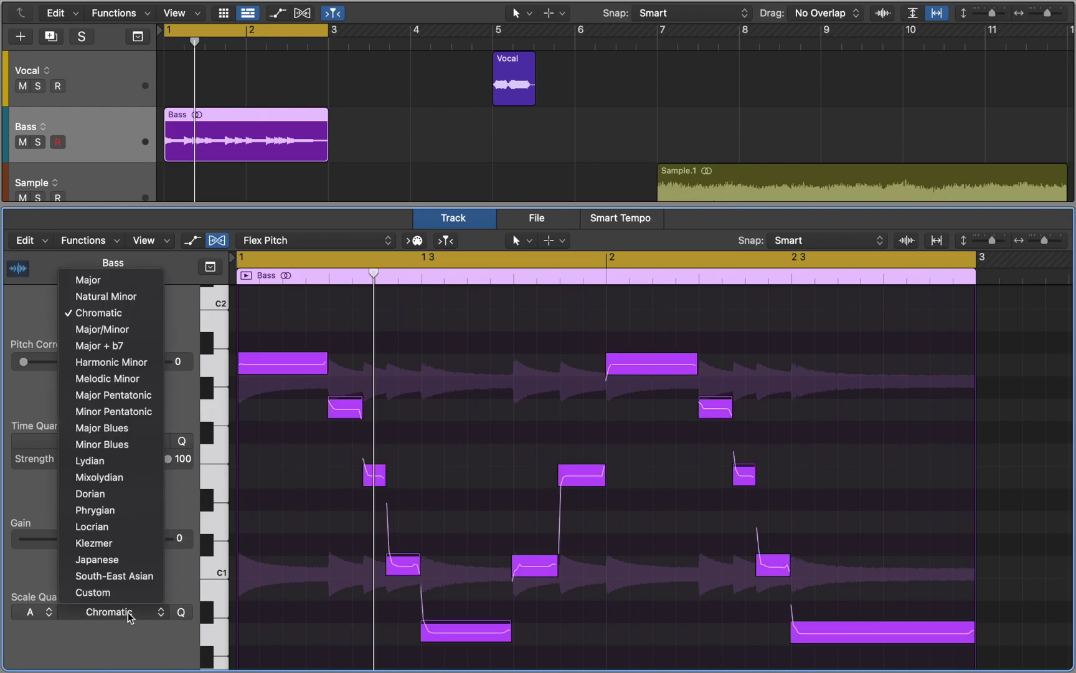
click(107, 280)
key(space)
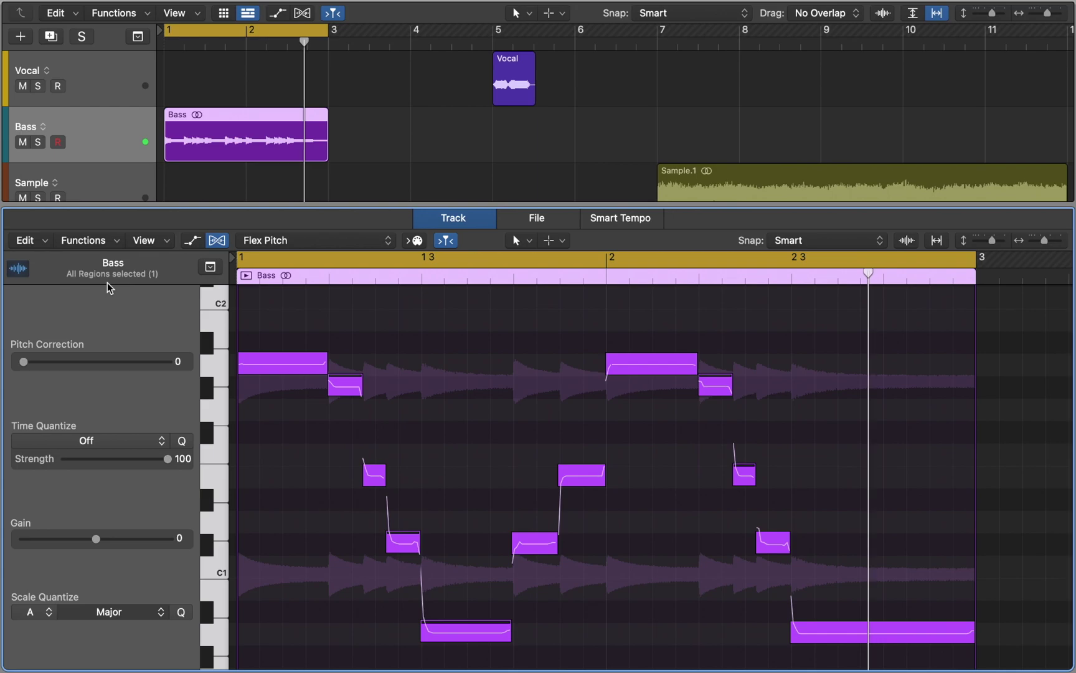
key(Return)
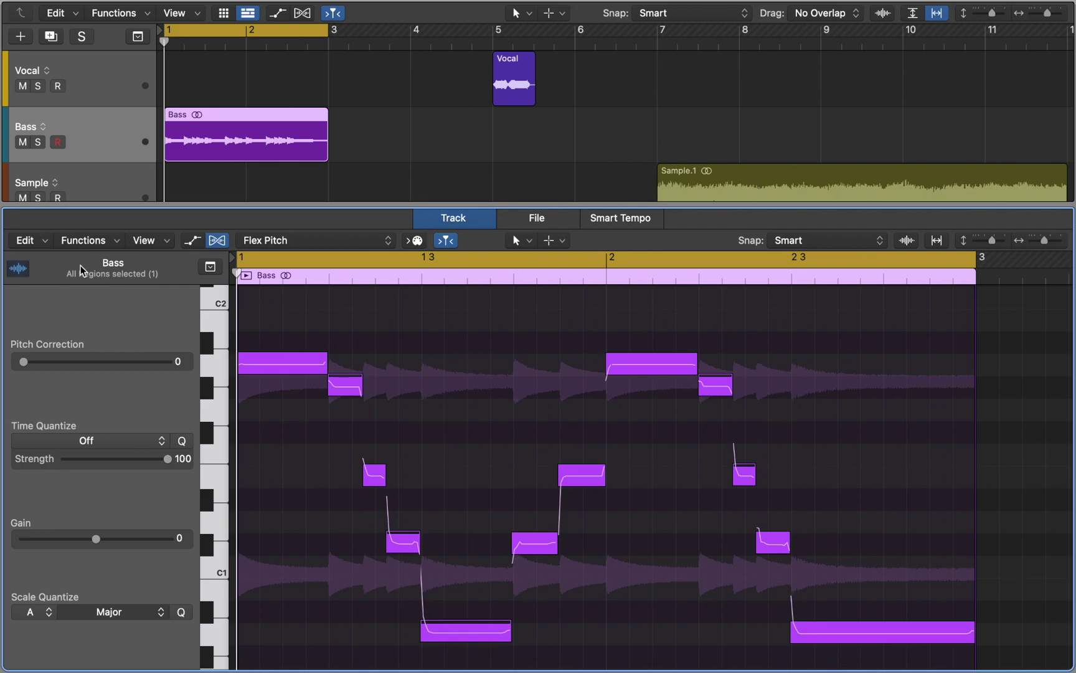
Step: Create a Classic Electric Piano MIDI track from the Bass Flex Pitch data and solo it
click(45, 244)
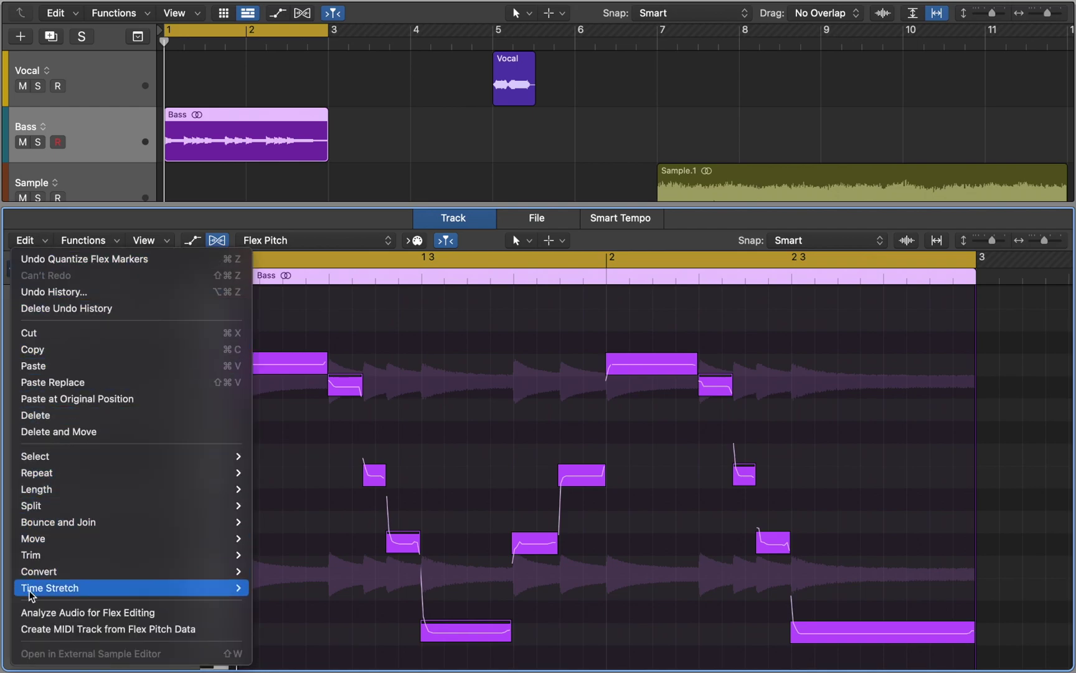
click(31, 629)
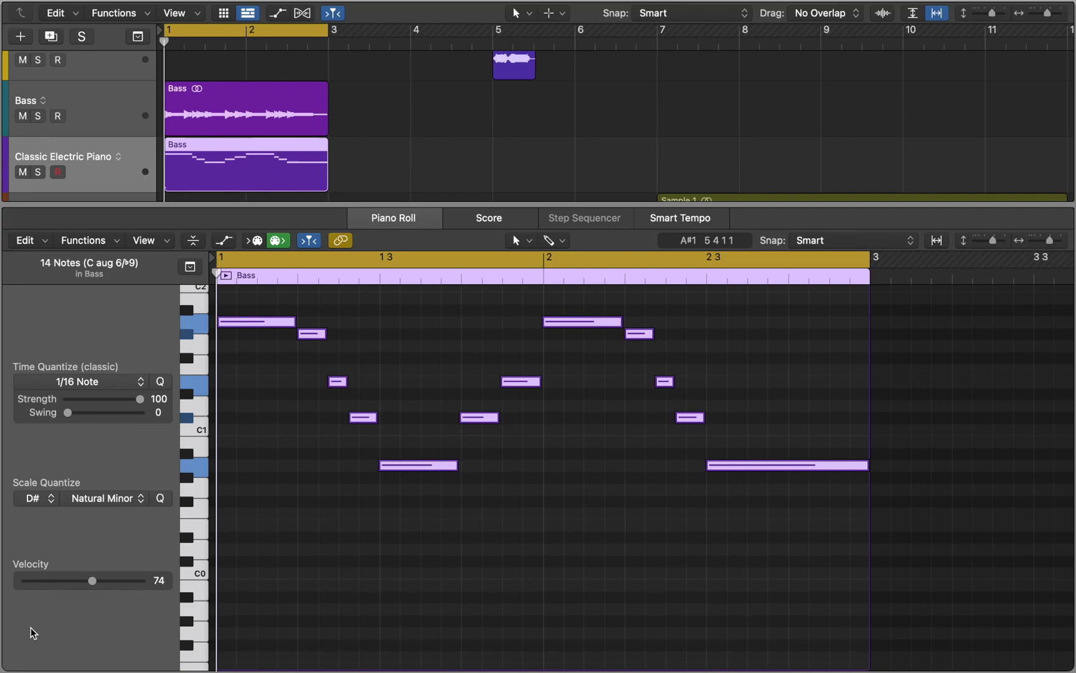
key(s)
Step: Audition the new piano track, then close the editor and unsolo the track
key(space)
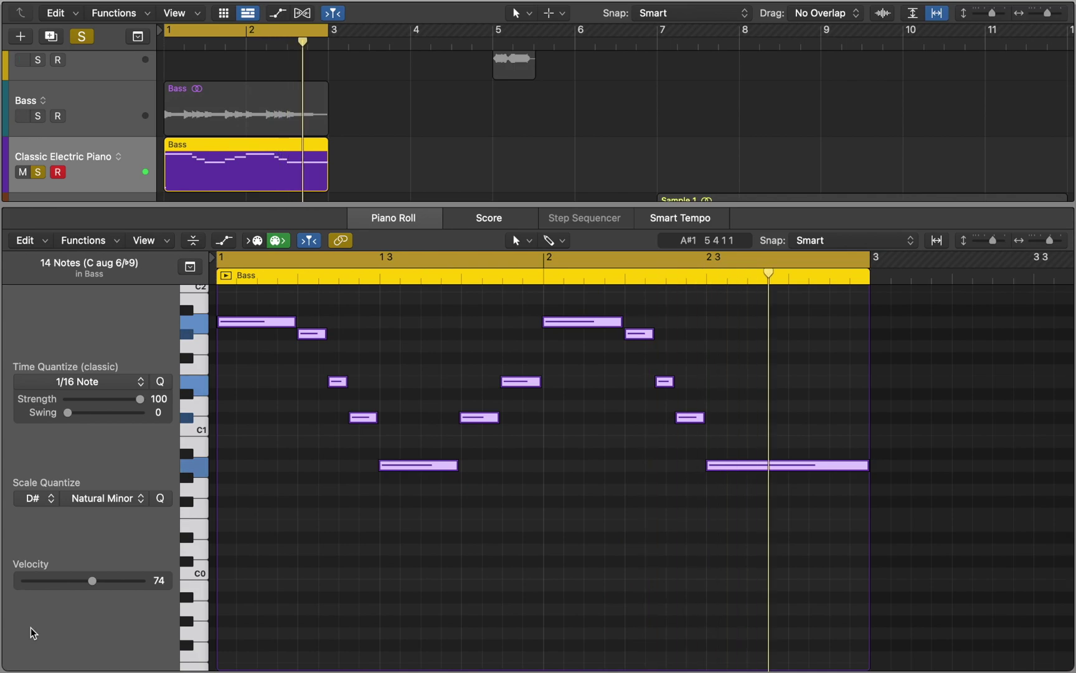
key(space)
key(Return)
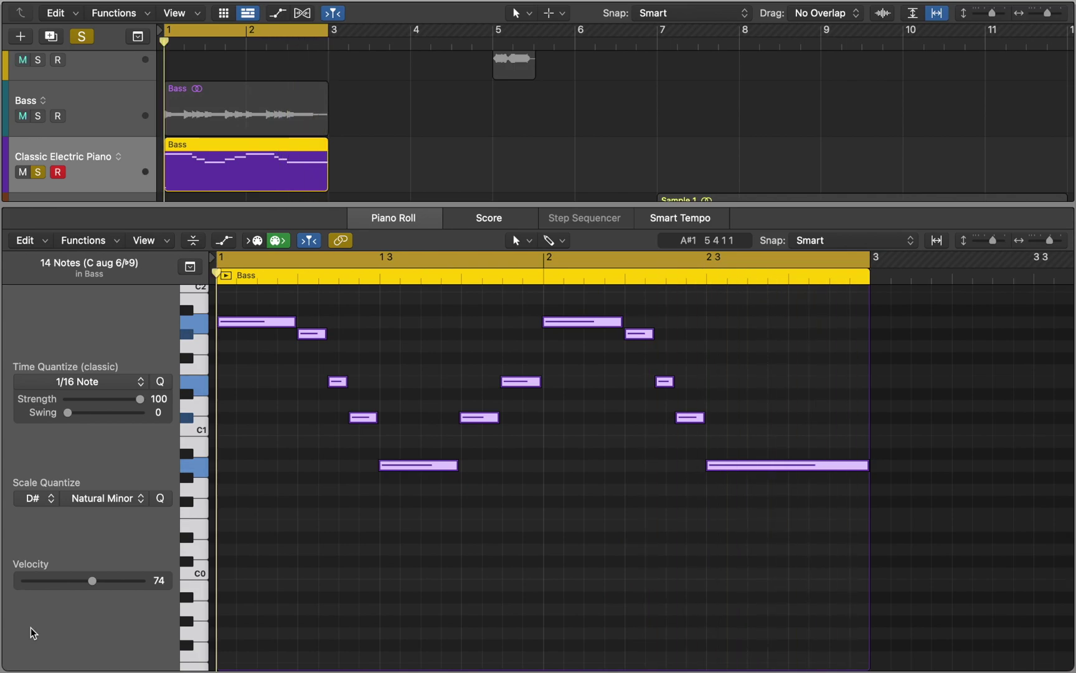
key(p)
key(s)
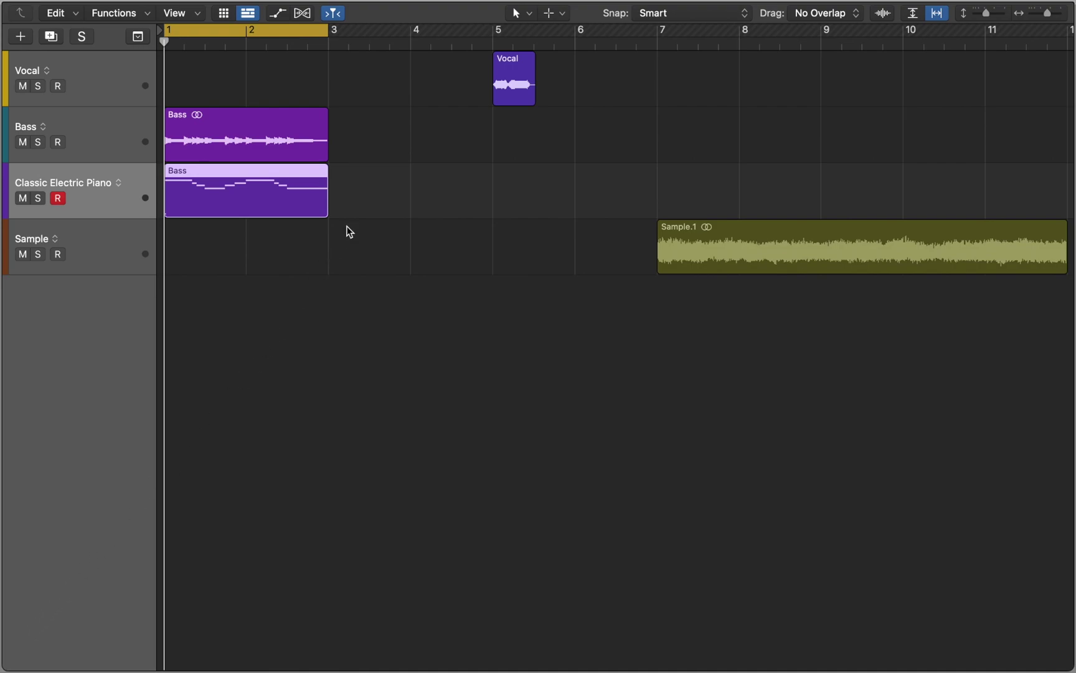
Step: Play the Vocal region, open it in the Audio Track Editor and set its flex mode to Flex Pitch
click(507, 82)
key(space)
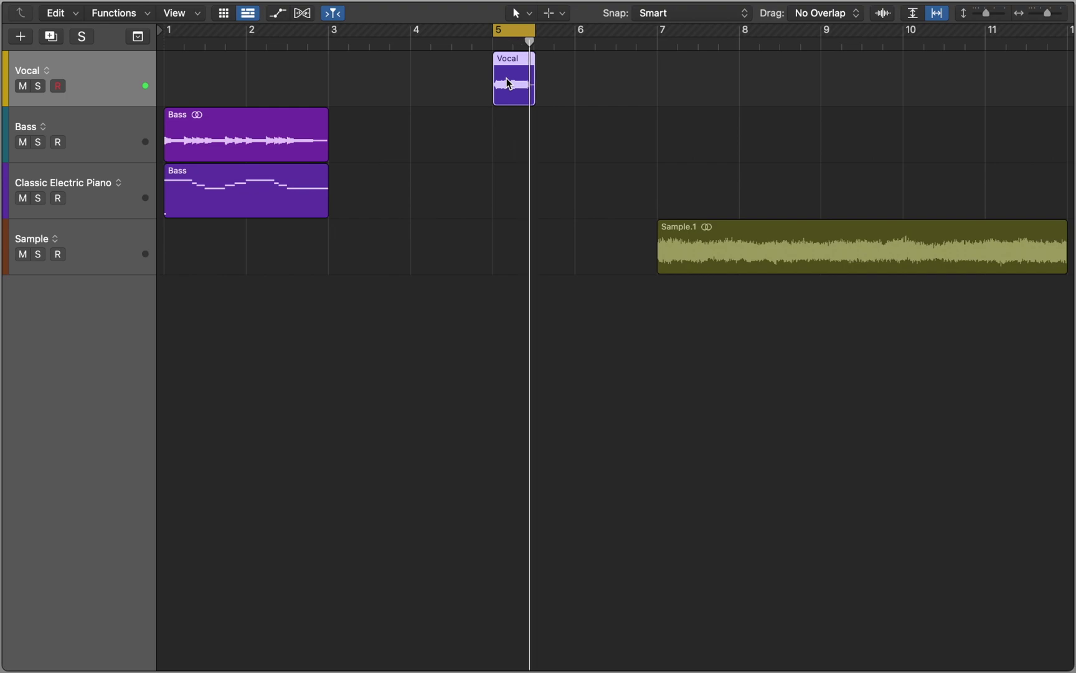
double_click(508, 83)
click(218, 240)
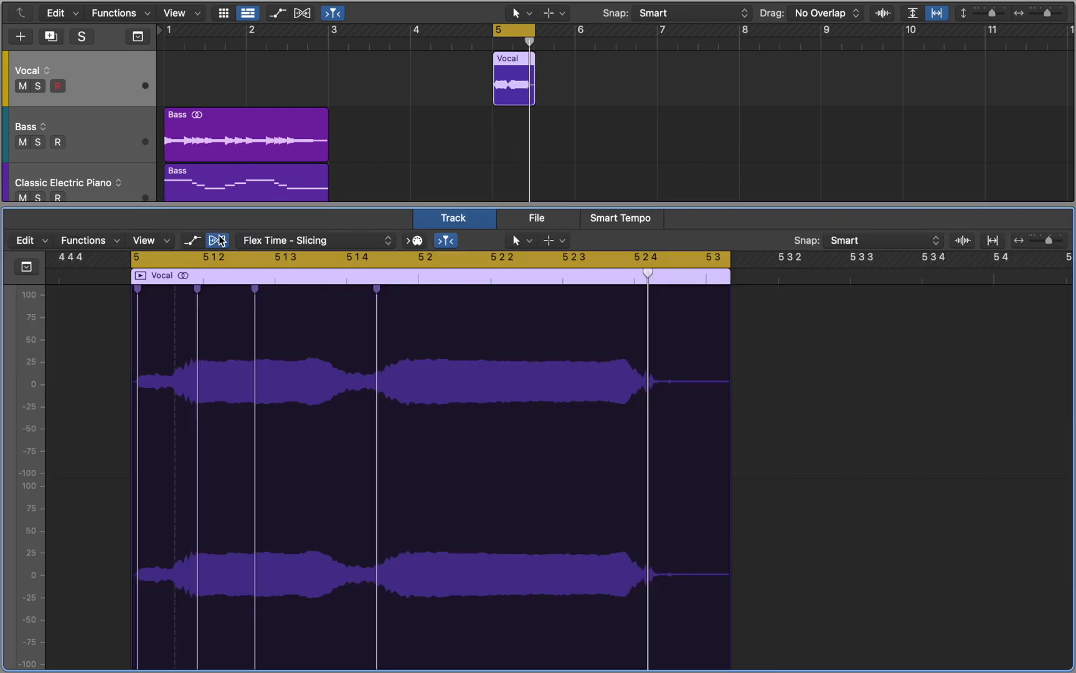
click(260, 242)
click(277, 186)
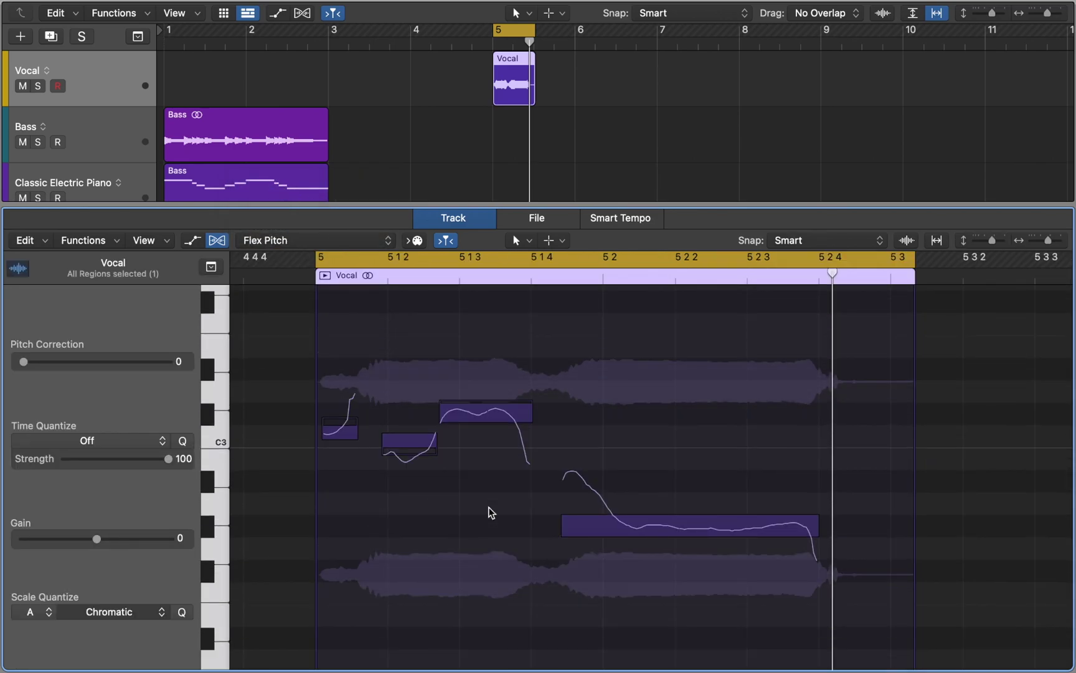
Step: Drop the last Vocal note two semitones and stretch it to end near 5 3, auditioning each change
drag(620, 523, 617, 578)
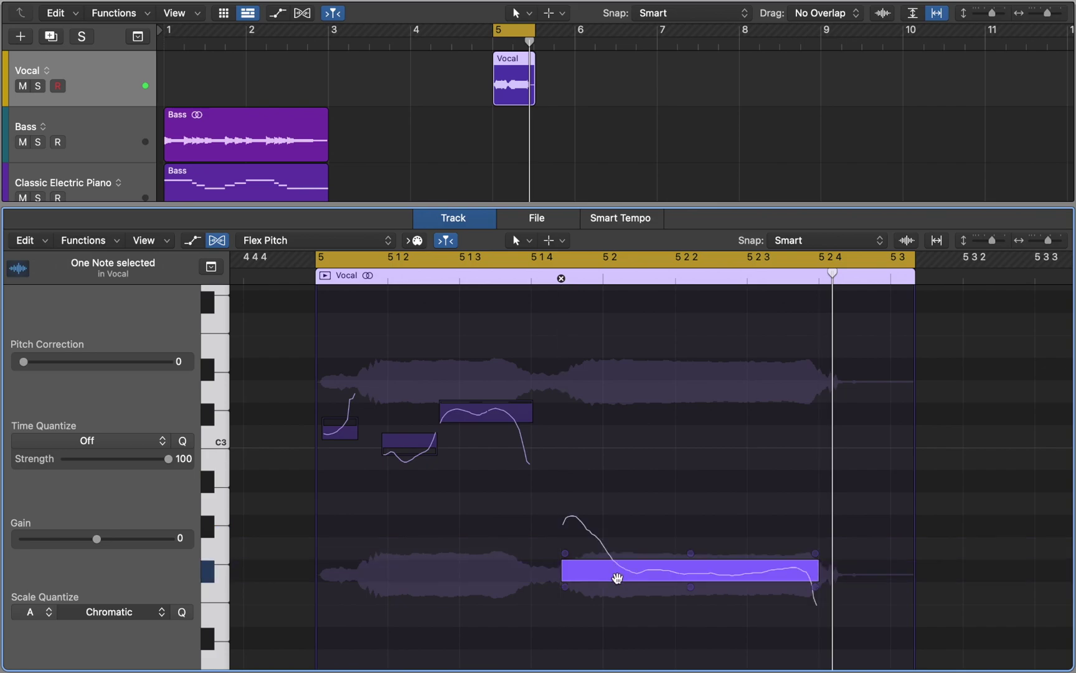
key(space)
key(space)
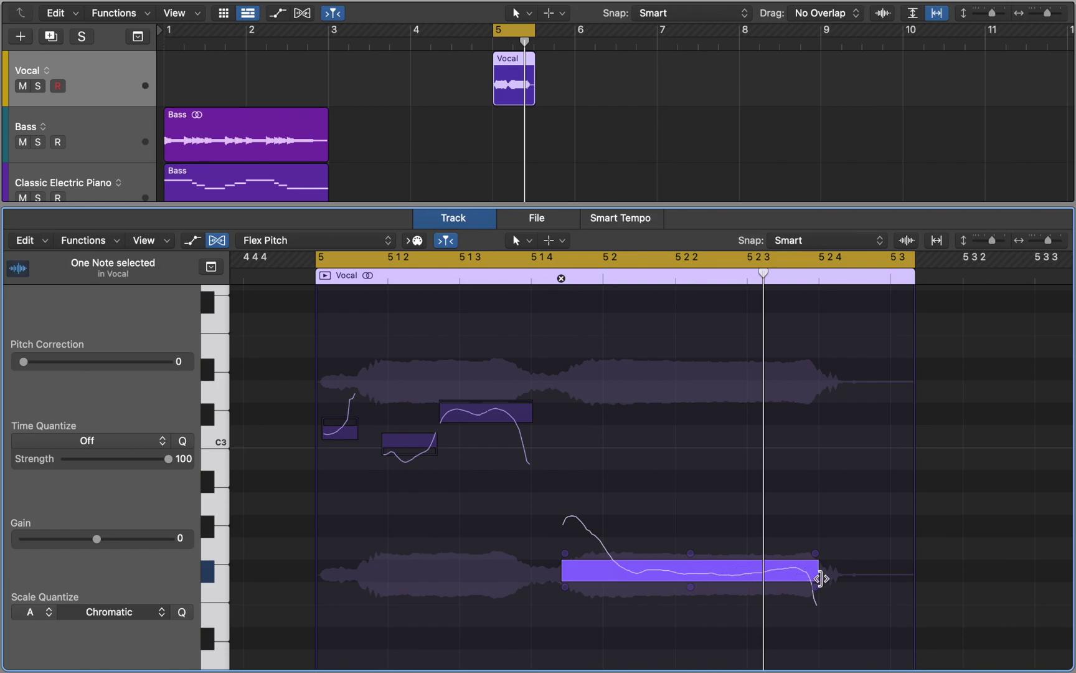
drag(822, 579, 926, 586)
key(space)
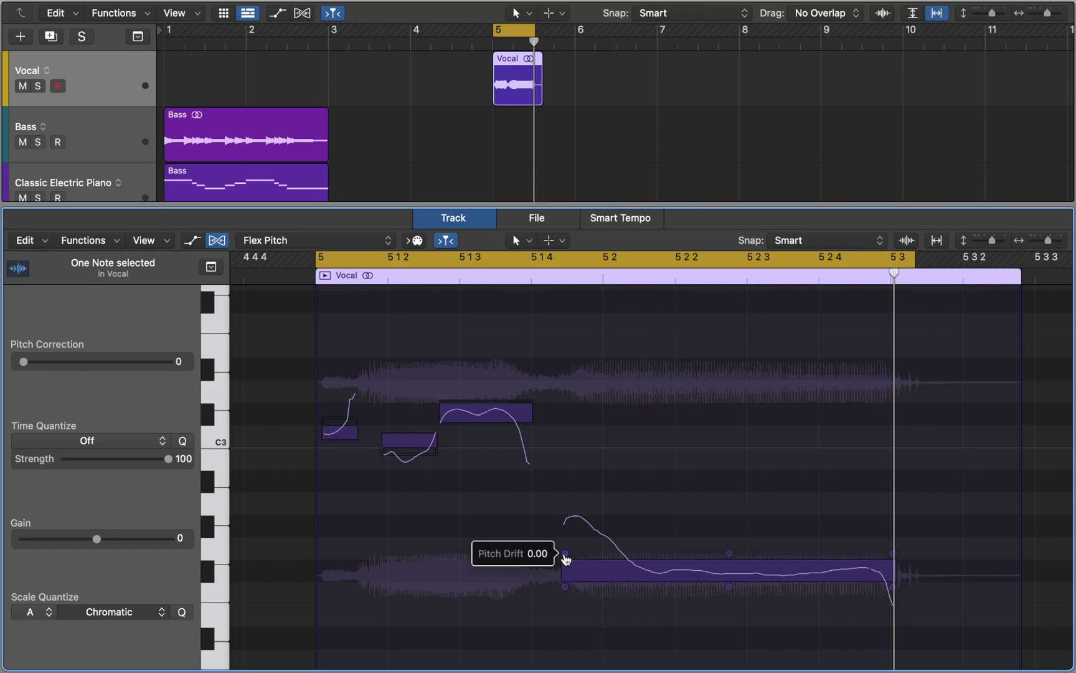
Step: Raise the long note's starting pitch drift and audition the change
drag(565, 559, 566, 619)
key(space)
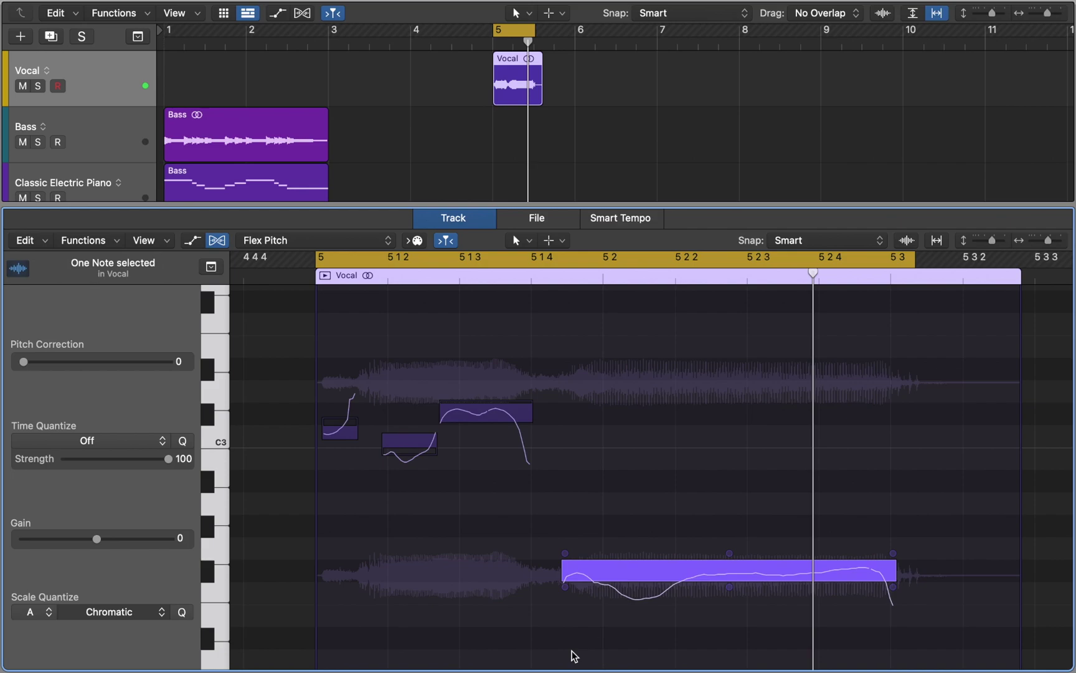
mouse_move(565, 593)
mouse_down()
mouse_move(566, 577)
mouse_move(565, 589)
mouse_up()
Step: Nudge the long note's fine pitch up and flatten its vibrato to about -5%
mouse_move(729, 556)
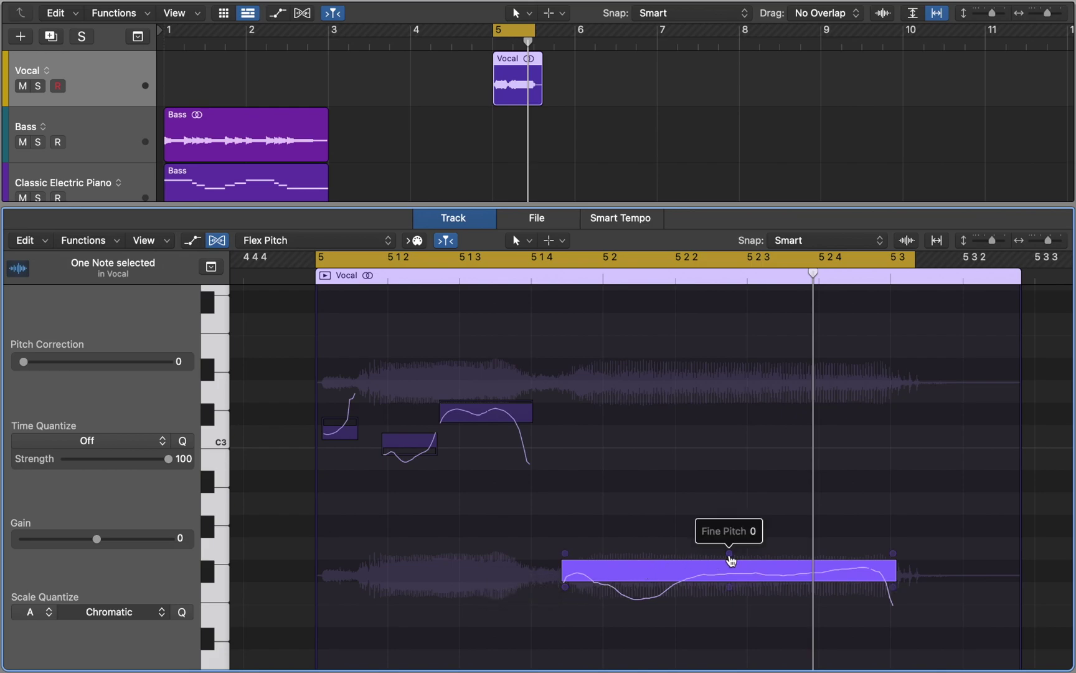
mouse_move(730, 556)
mouse_down()
mouse_move(730, 545)
mouse_move(730, 556)
mouse_up()
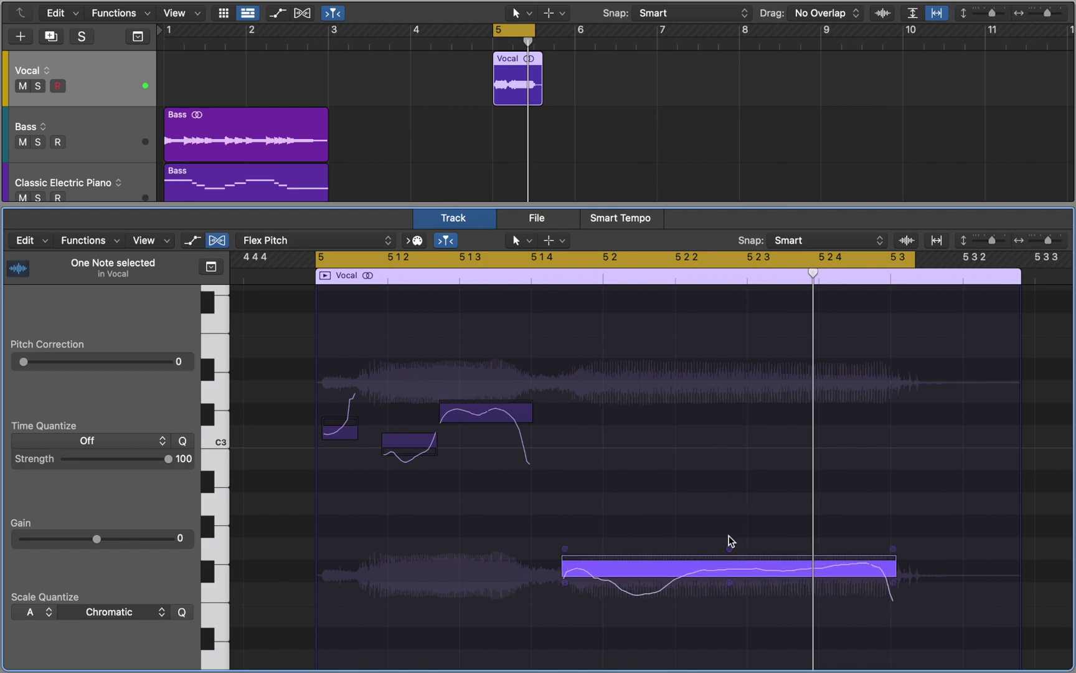
mouse_move(728, 583)
drag(729, 582, 729, 596)
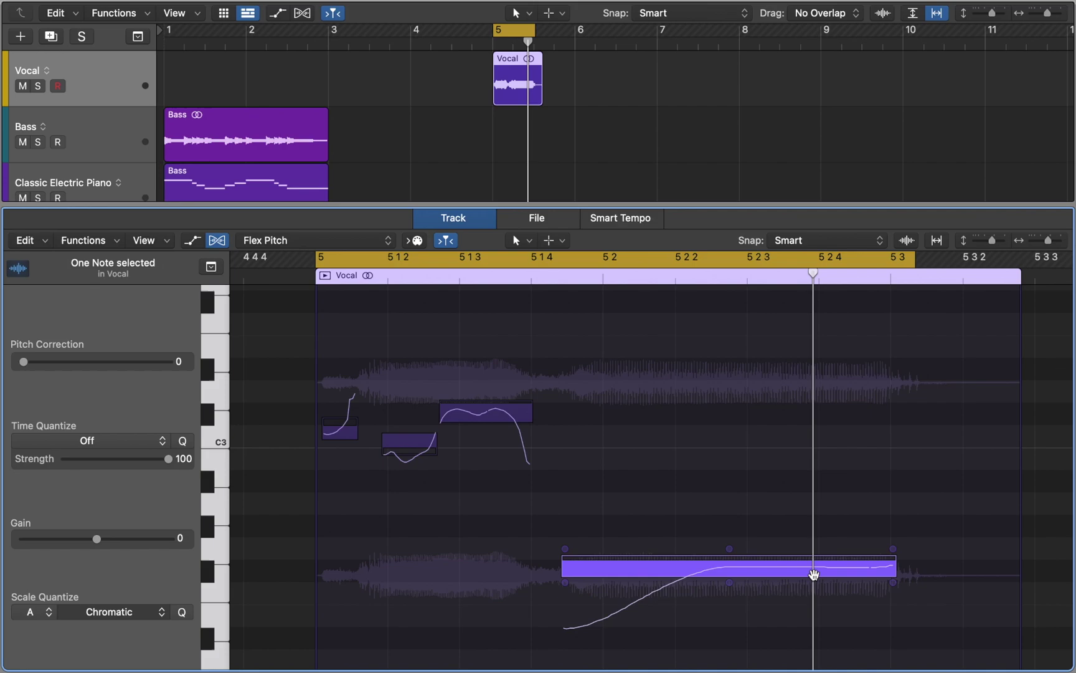
Step: Bend the long note's ending pitch drift up to 3.32 and play back the vocal
mouse_move(894, 556)
drag(894, 556, 894, 491)
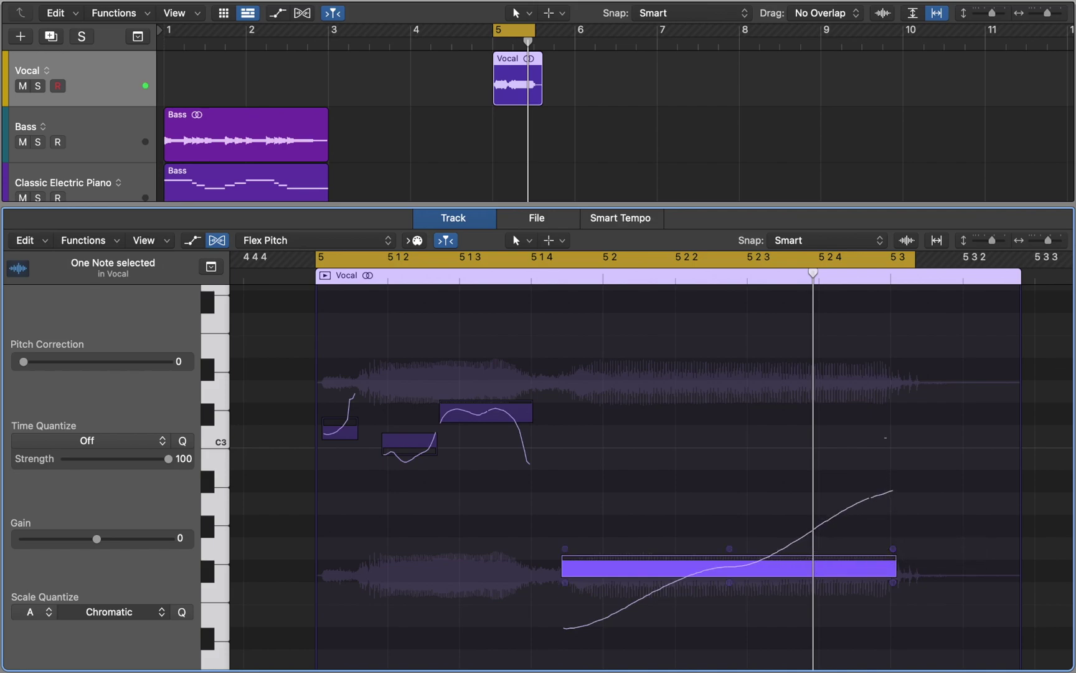
key(space)
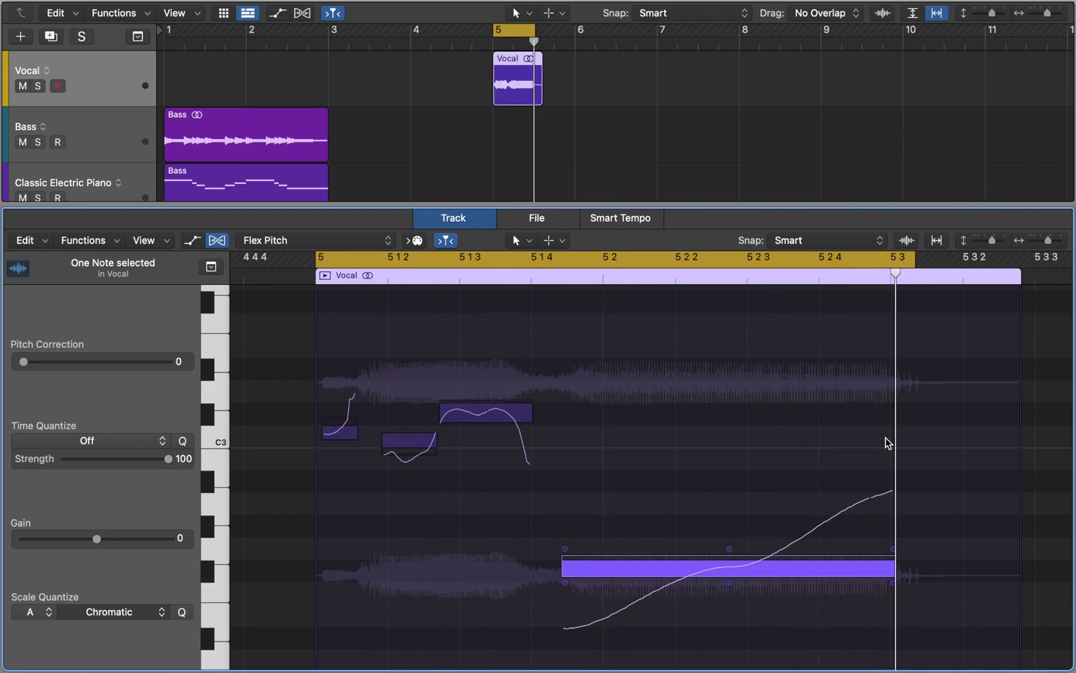
Step: Undo the pitch drift change, then raise the long note's formant shift and audition it
key(super+z)
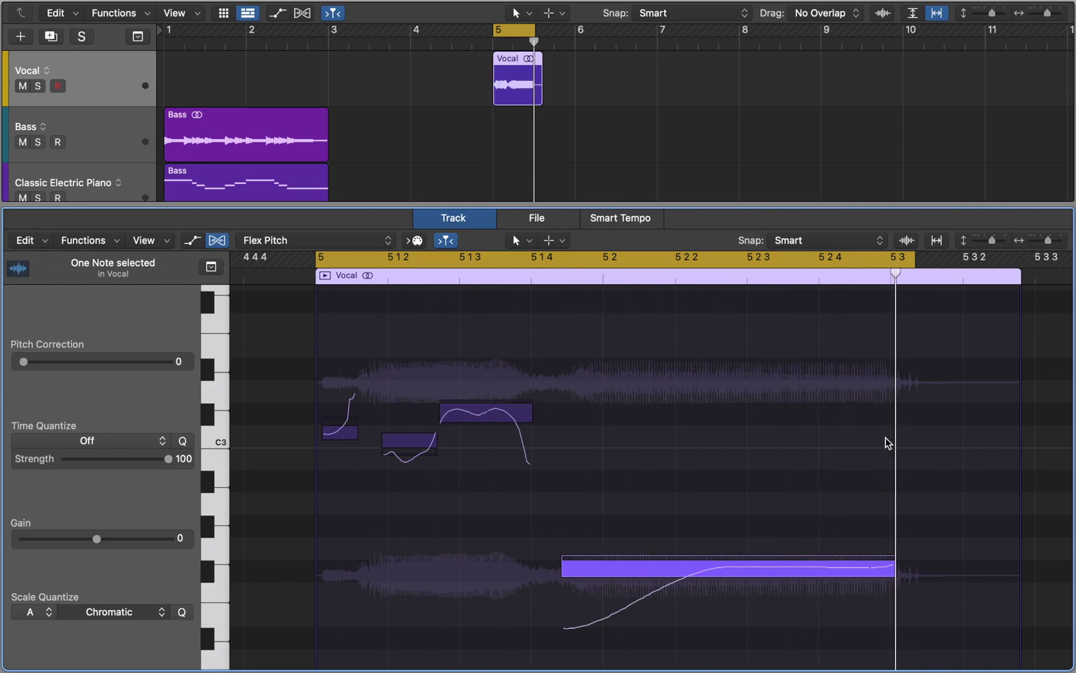
mouse_move(896, 585)
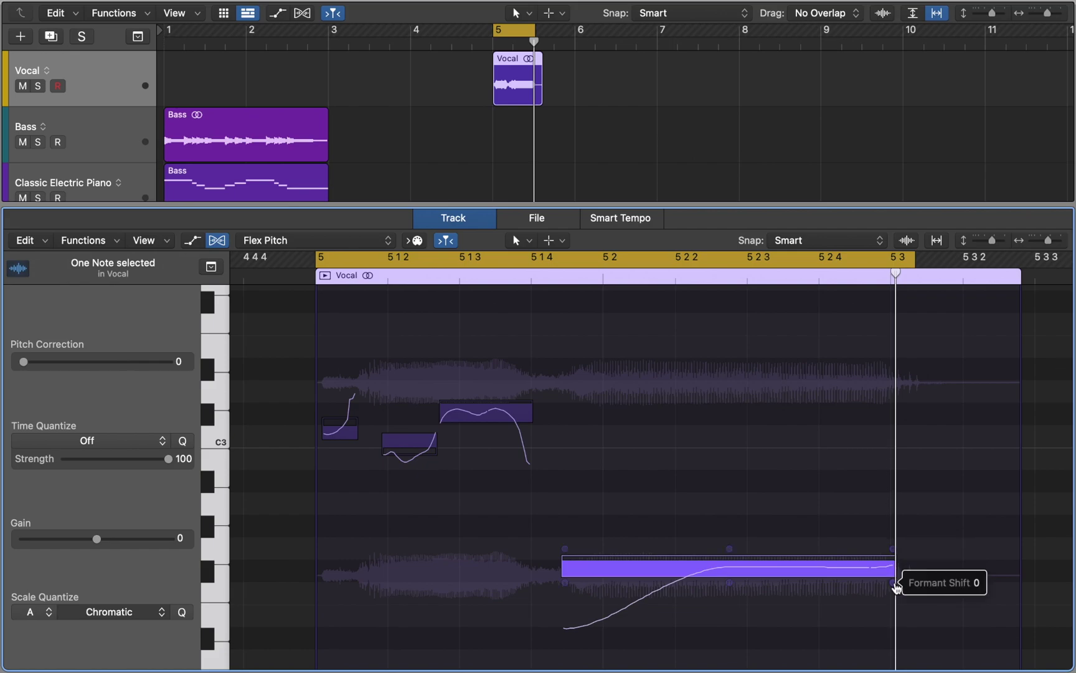
drag(896, 586, 897, 402)
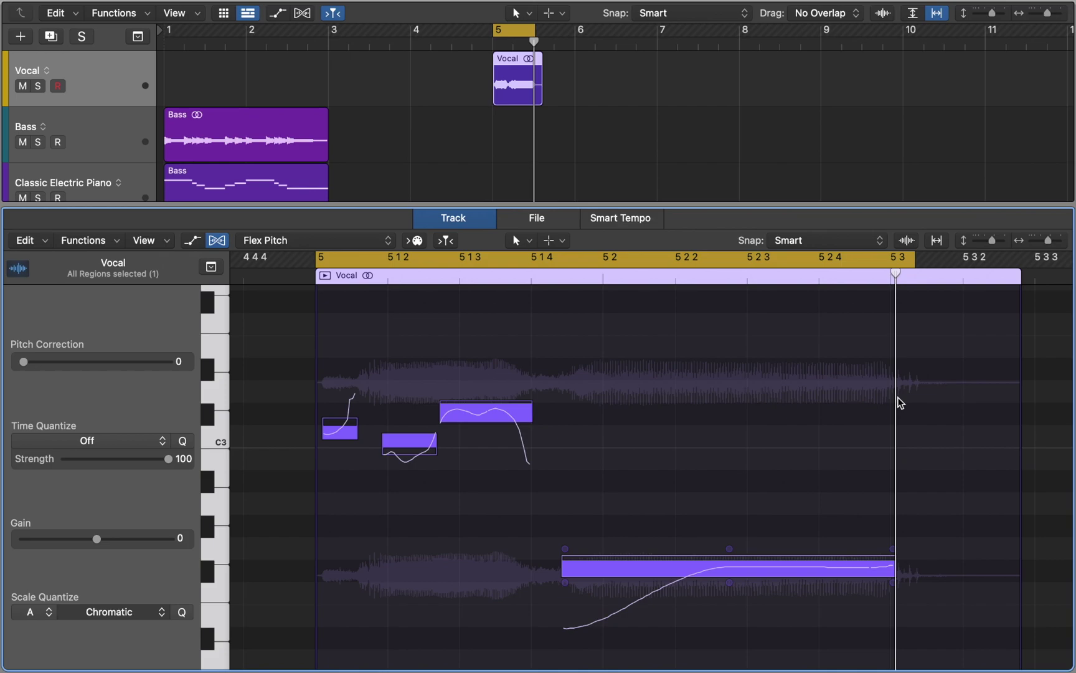
key(space)
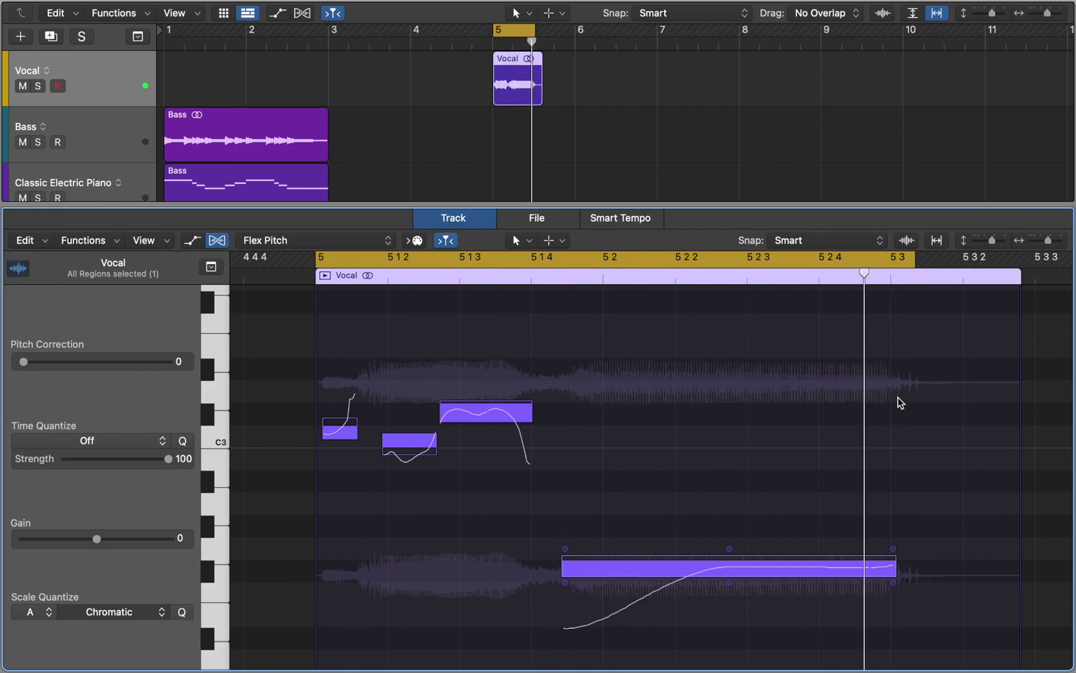
Step: Select all vocal notes, lower the formant shift to about -104 and play back
key(super+a)
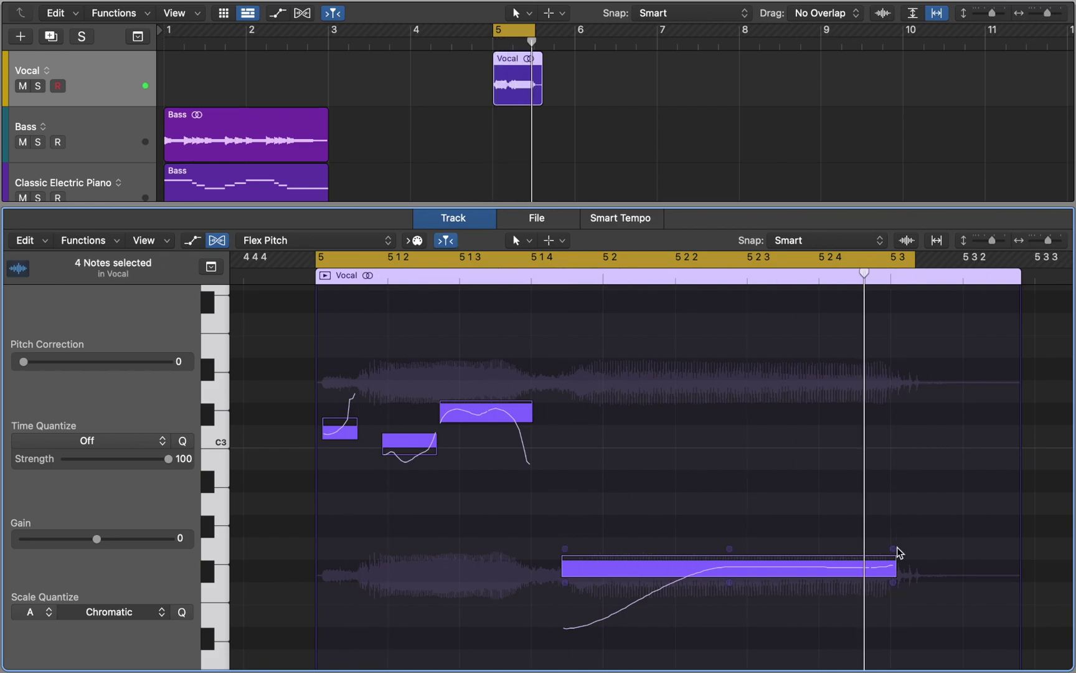
drag(894, 585, 895, 599)
key(space)
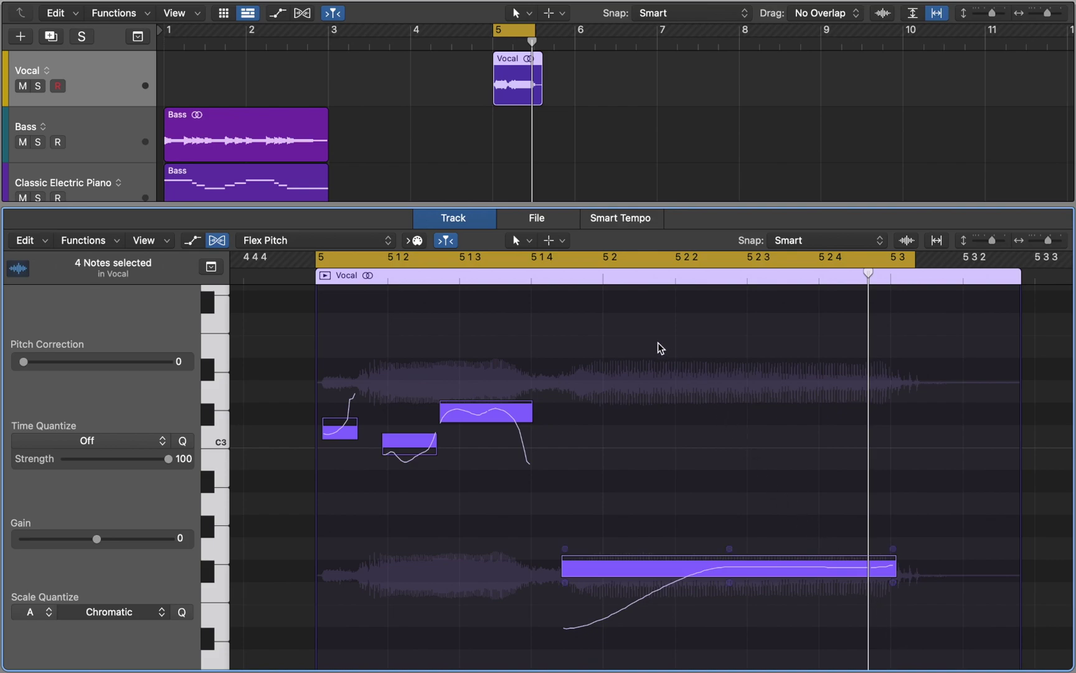
Step: Split the long vocal note in two with the Scissors tool, then return to the Pointer tool
key(t)
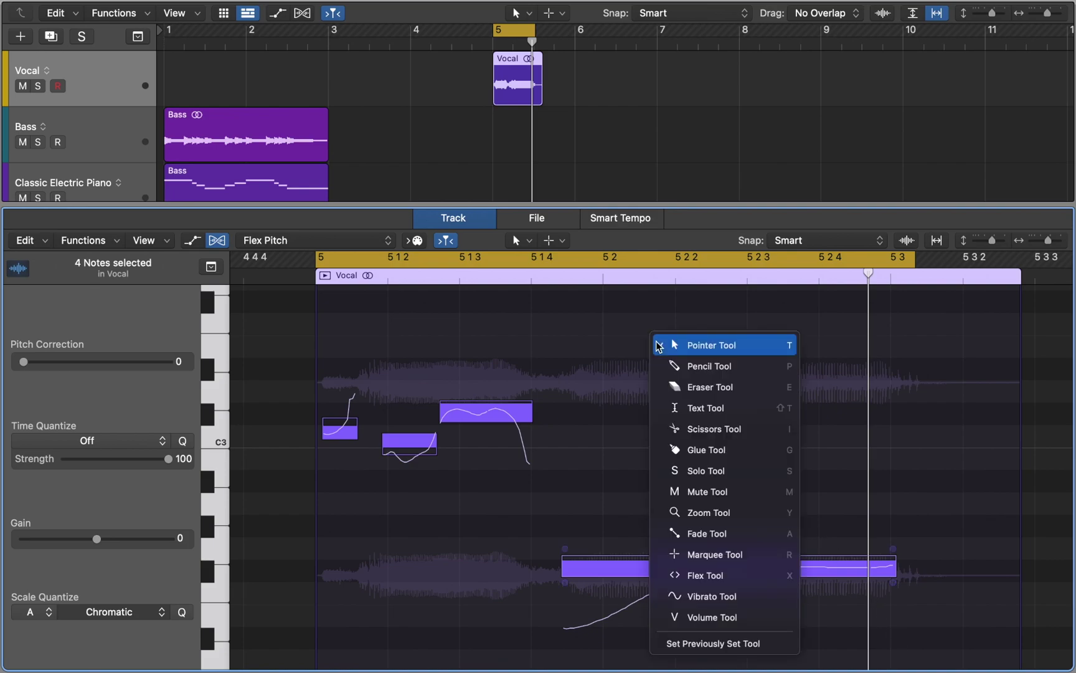
click(666, 429)
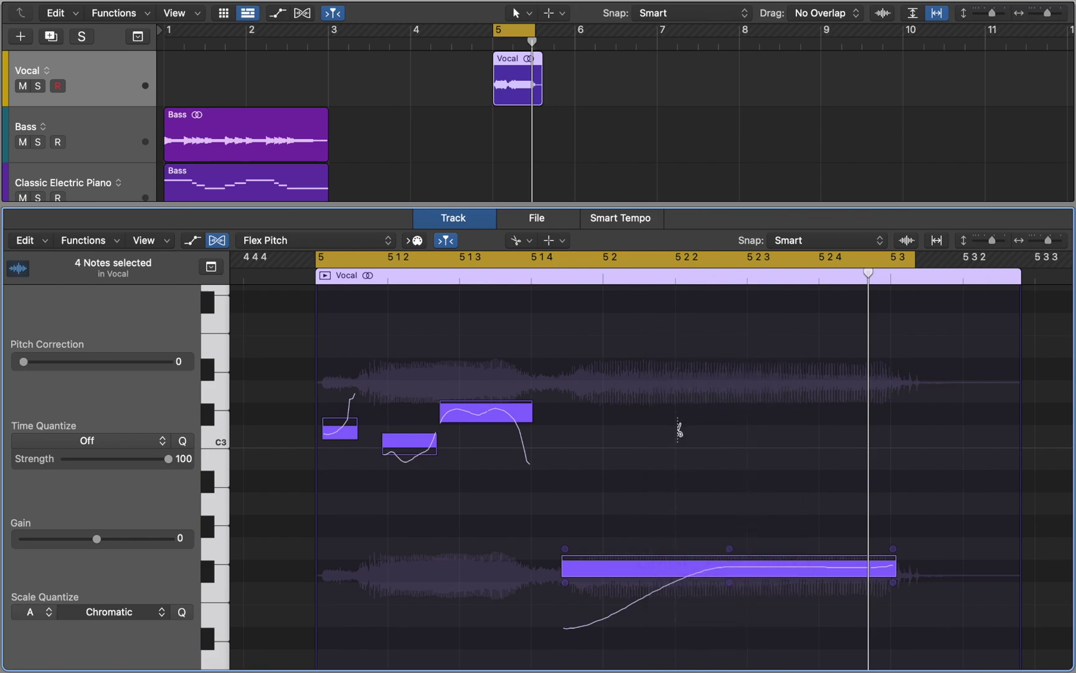
click(752, 566)
key(t)
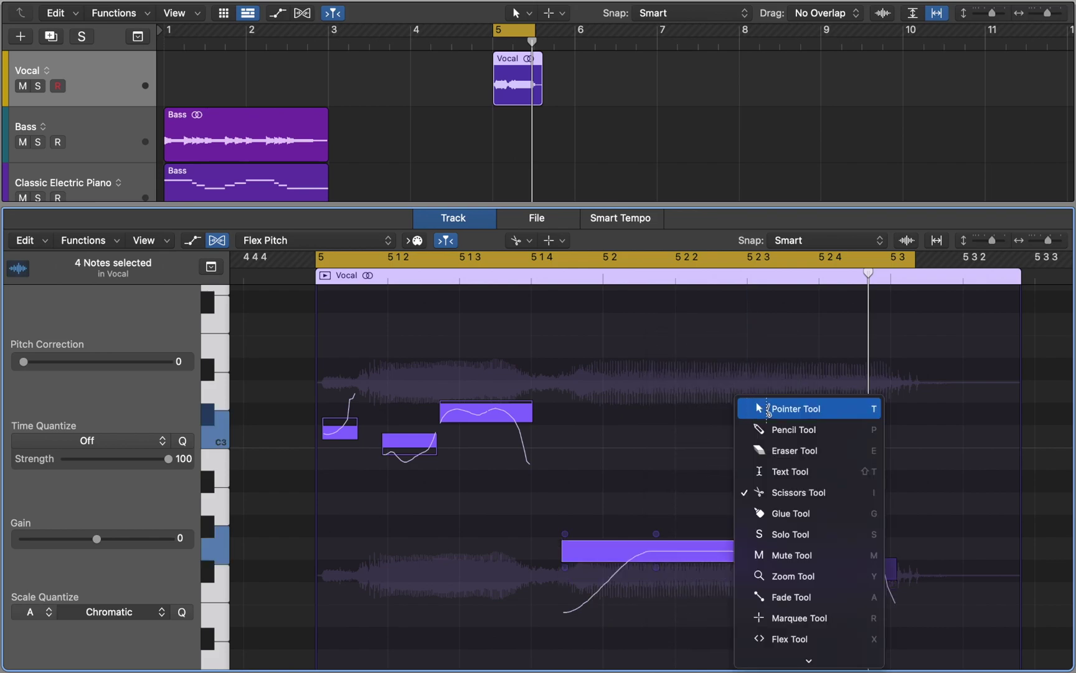
click(756, 402)
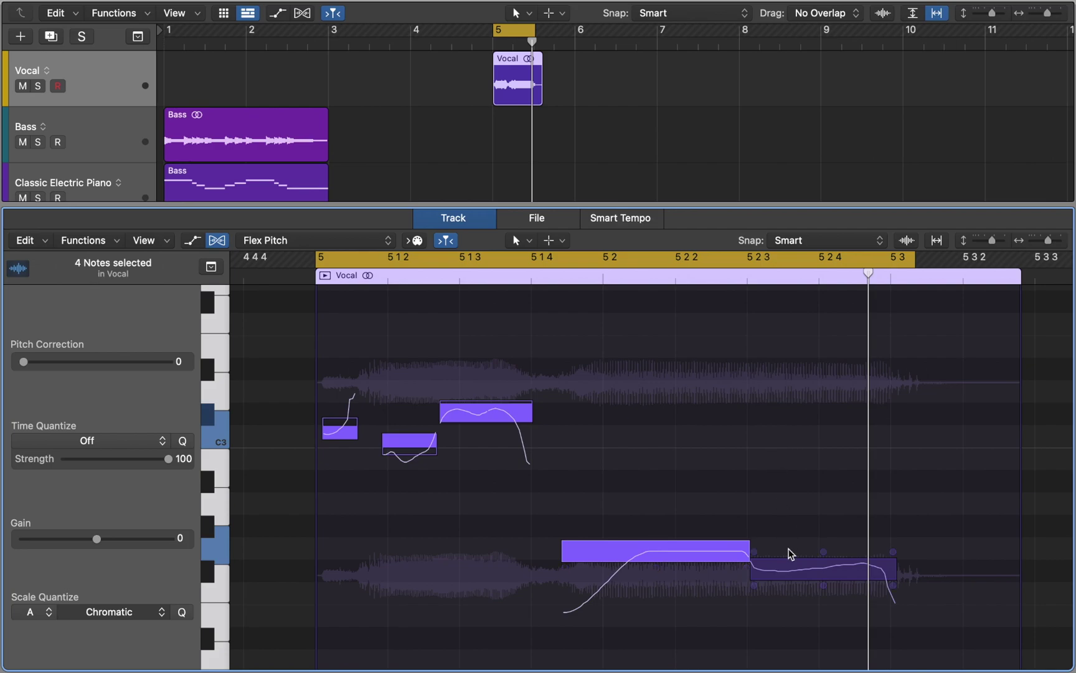
Step: Raise the second half about four semitones and bend the first half's end drift to 1.34
mouse_move(789, 567)
drag(789, 567, 790, 493)
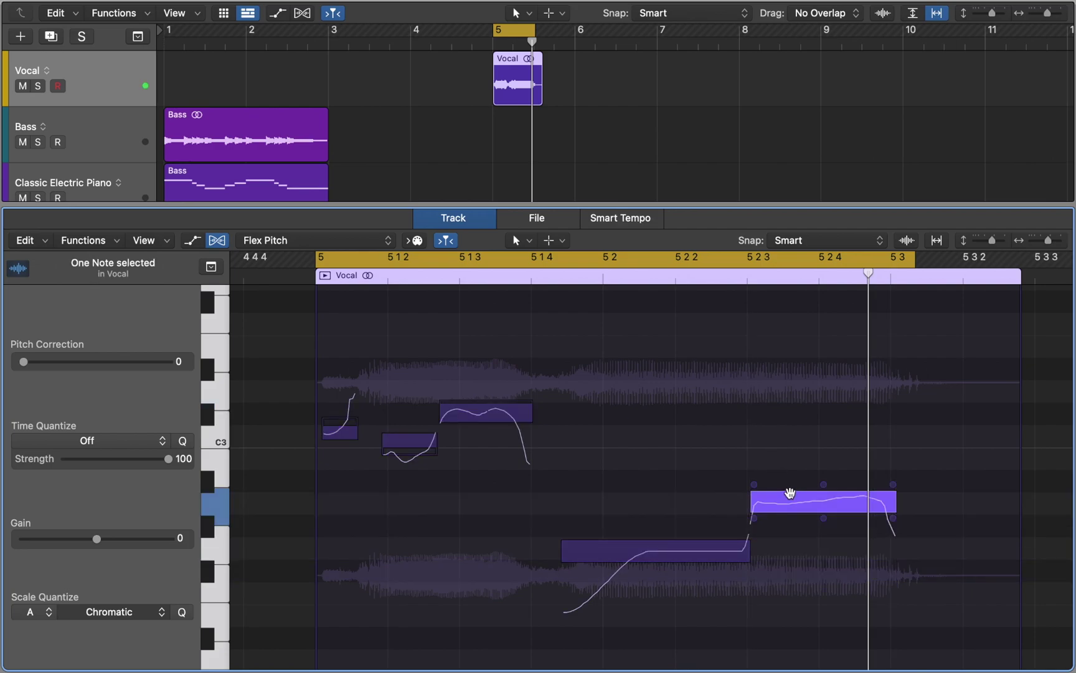
mouse_move(749, 540)
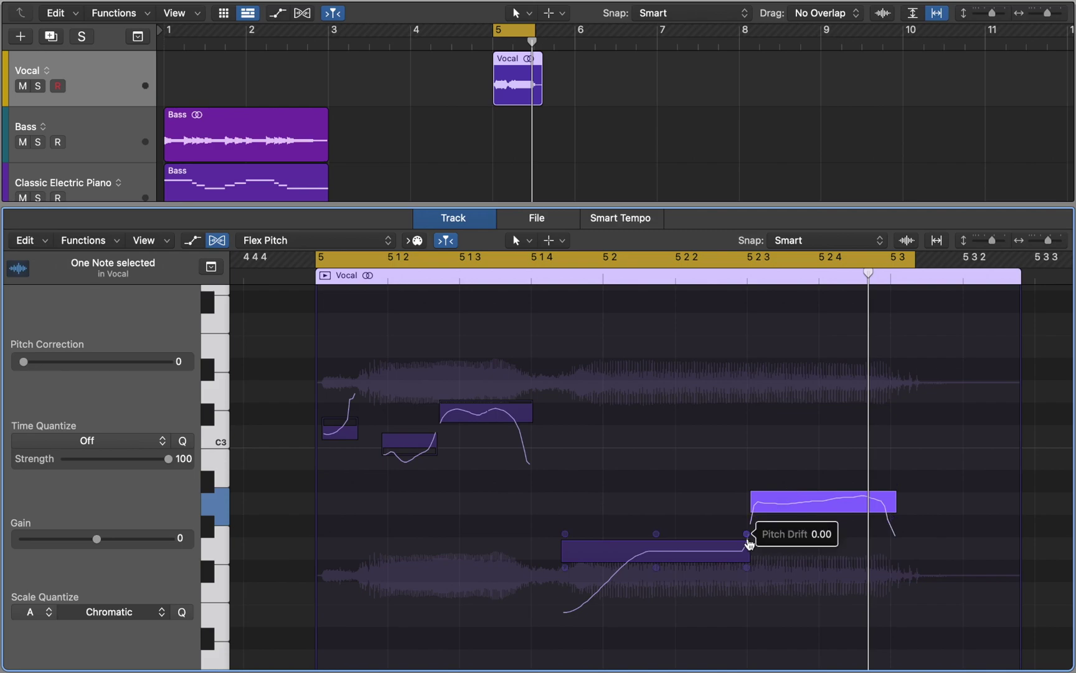
drag(750, 539, 749, 516)
key(space)
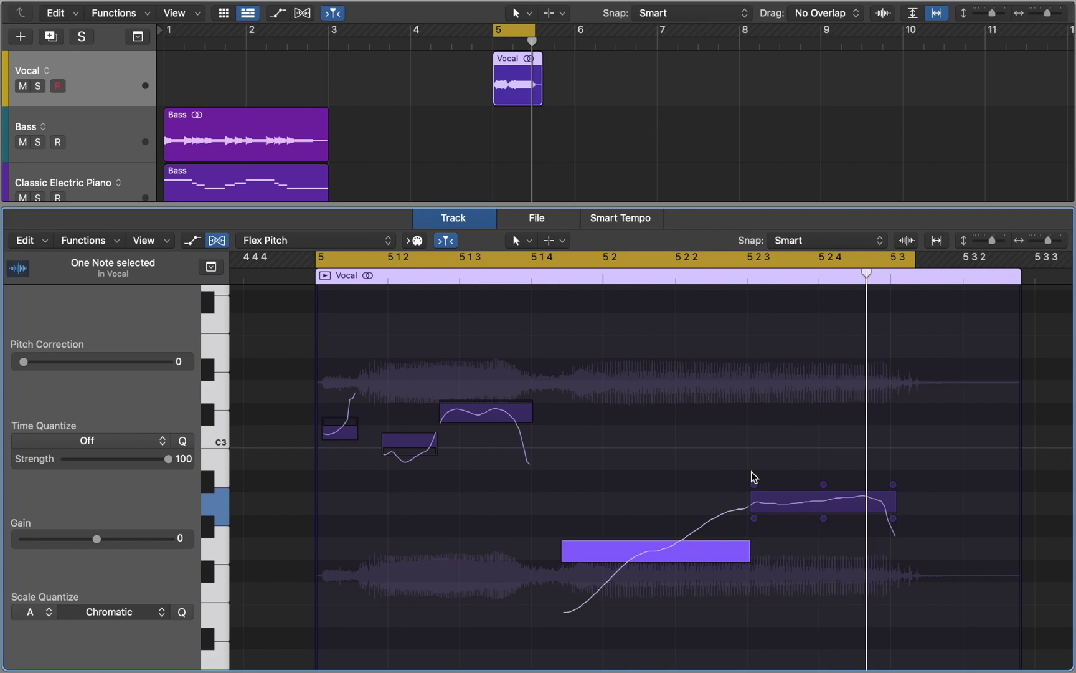
Step: Close the editor, set a cycle over the Sample.1 region and play it
key(e)
click(757, 259)
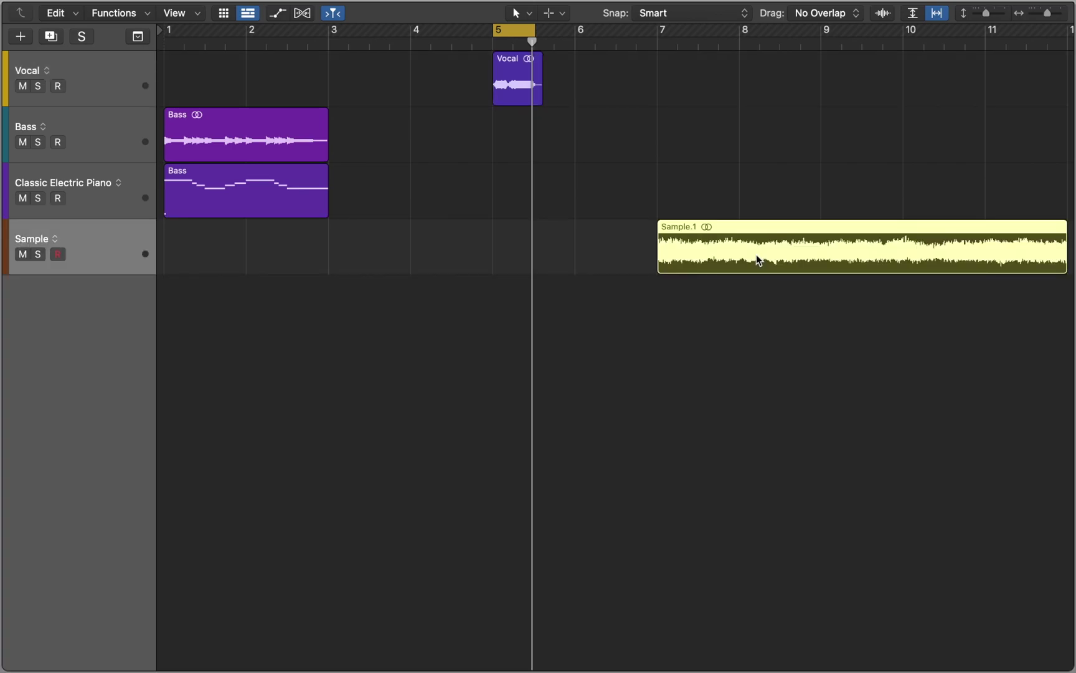
key(super+u)
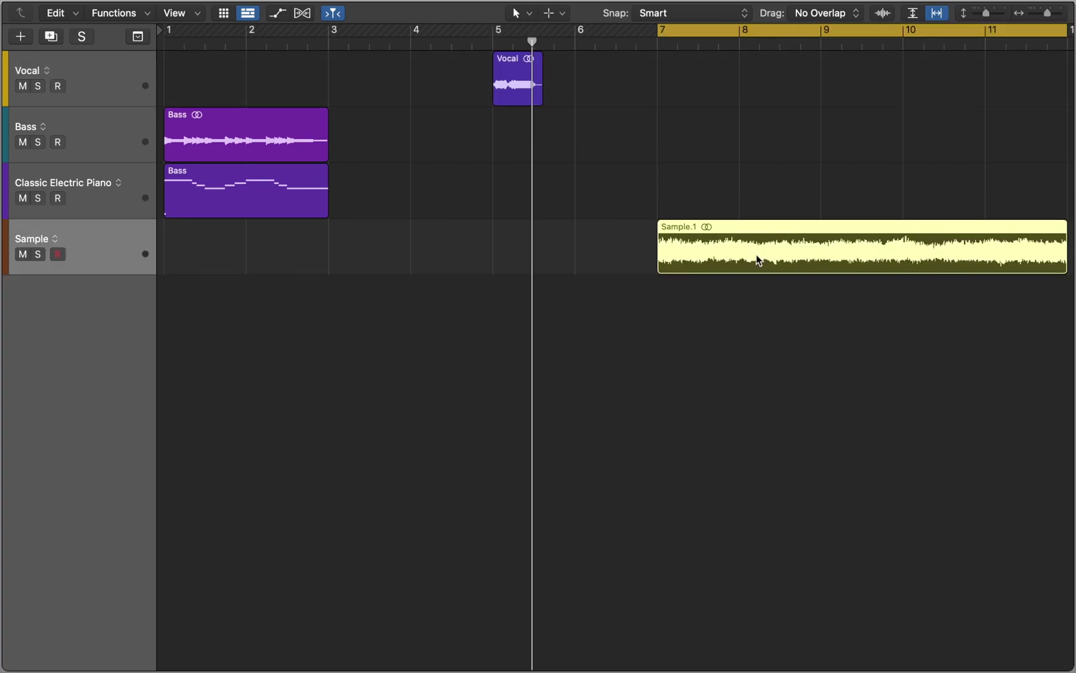
key(space)
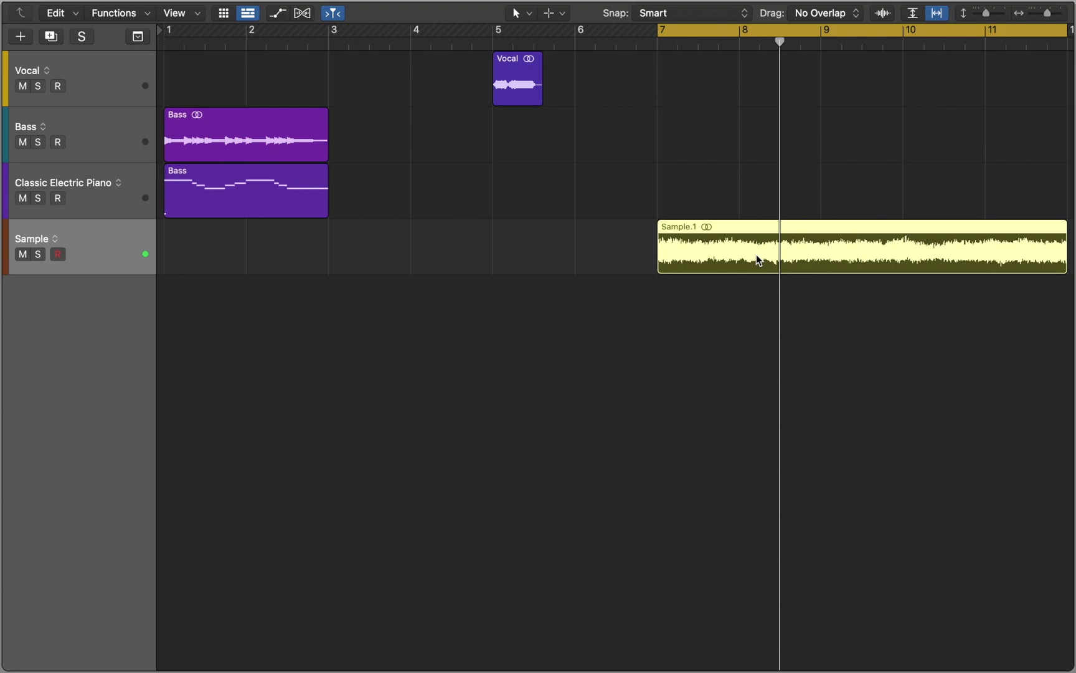
Step: Open Sample.1 in the Audio Track Editor, set its flex mode to Flex Pitch and play it
double_click(756, 254)
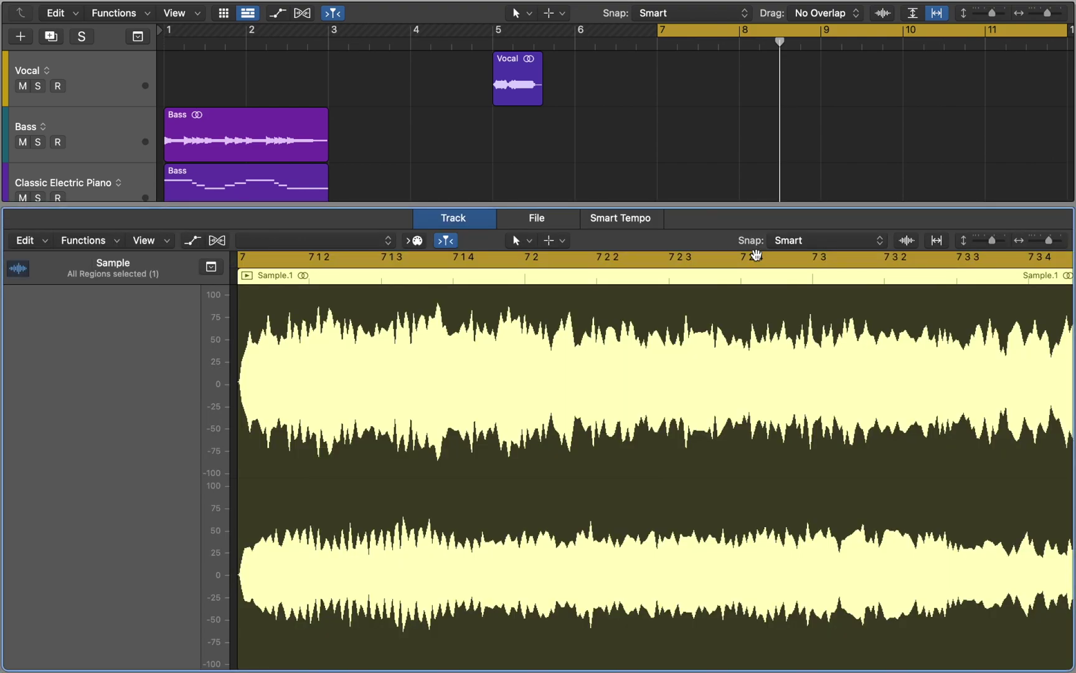
click(216, 240)
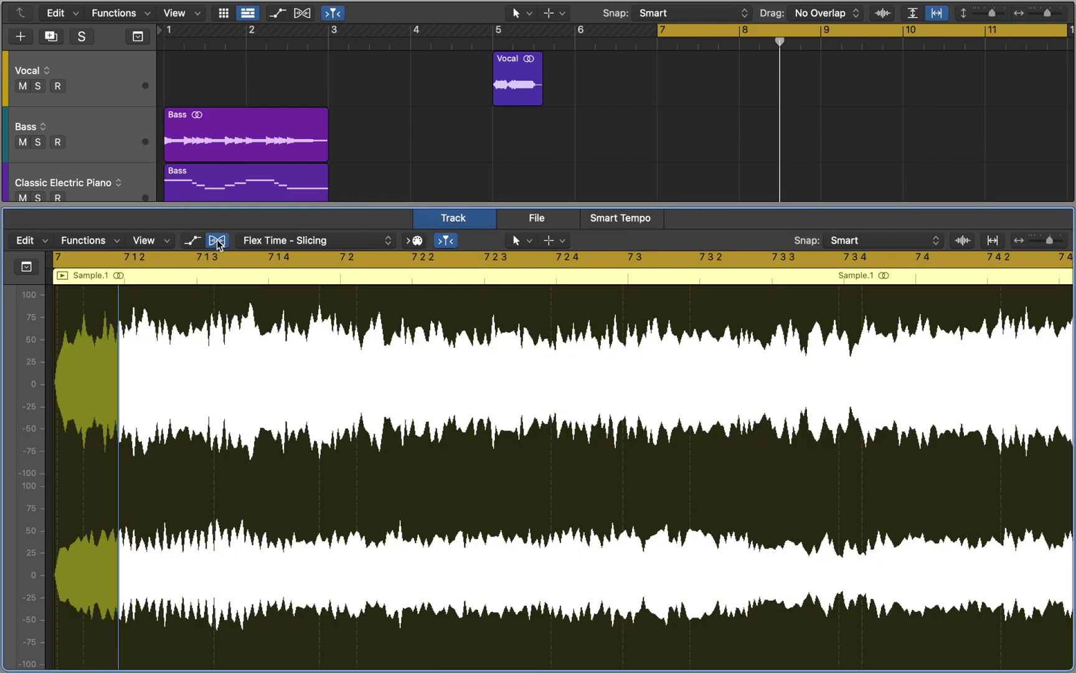
click(261, 242)
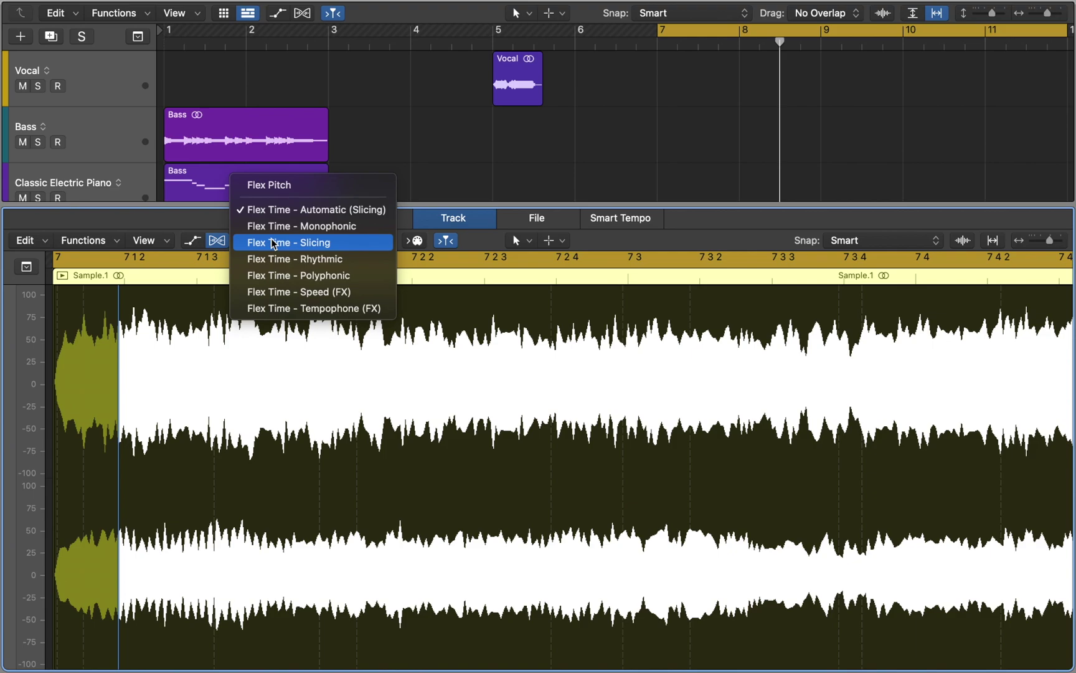
click(279, 191)
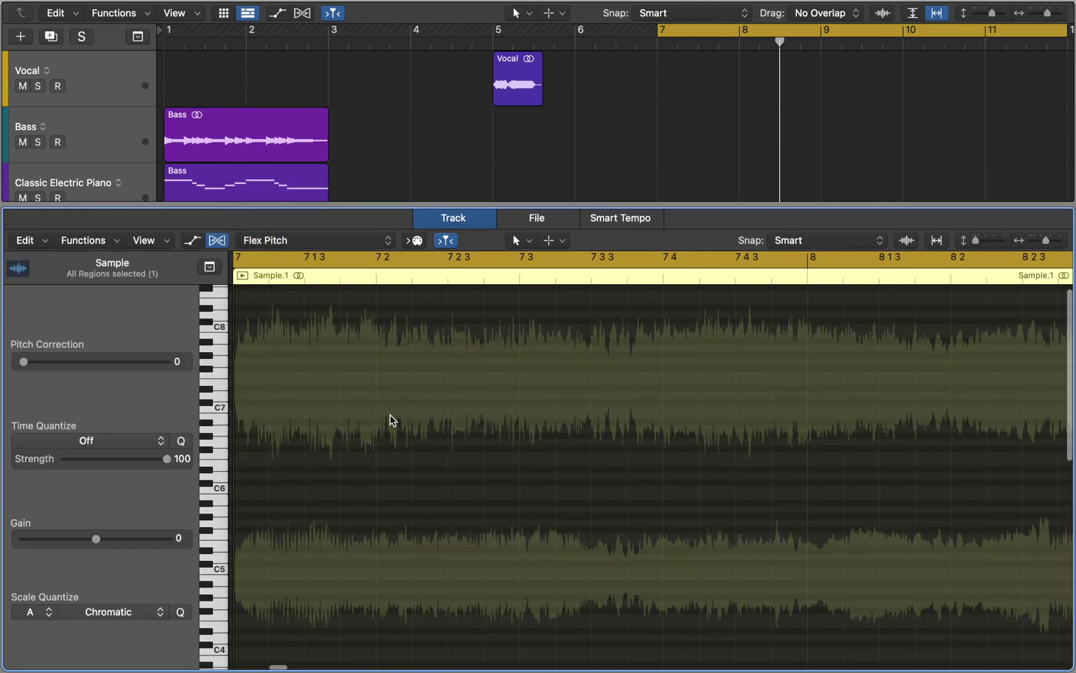
scroll(390, 415, down, 1)
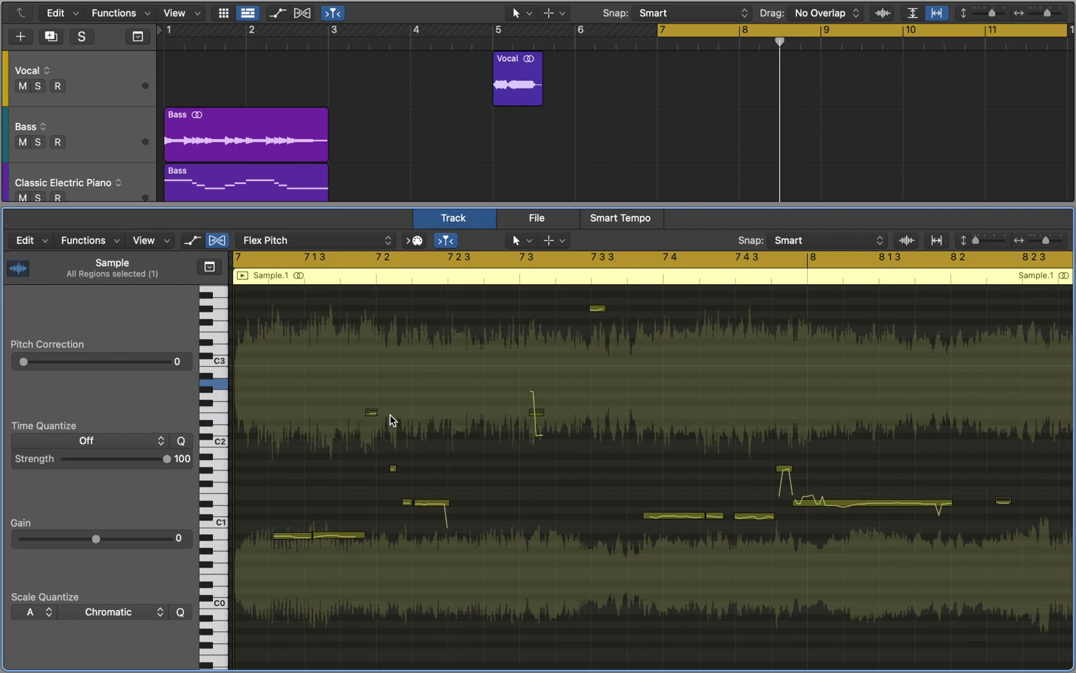
key(space)
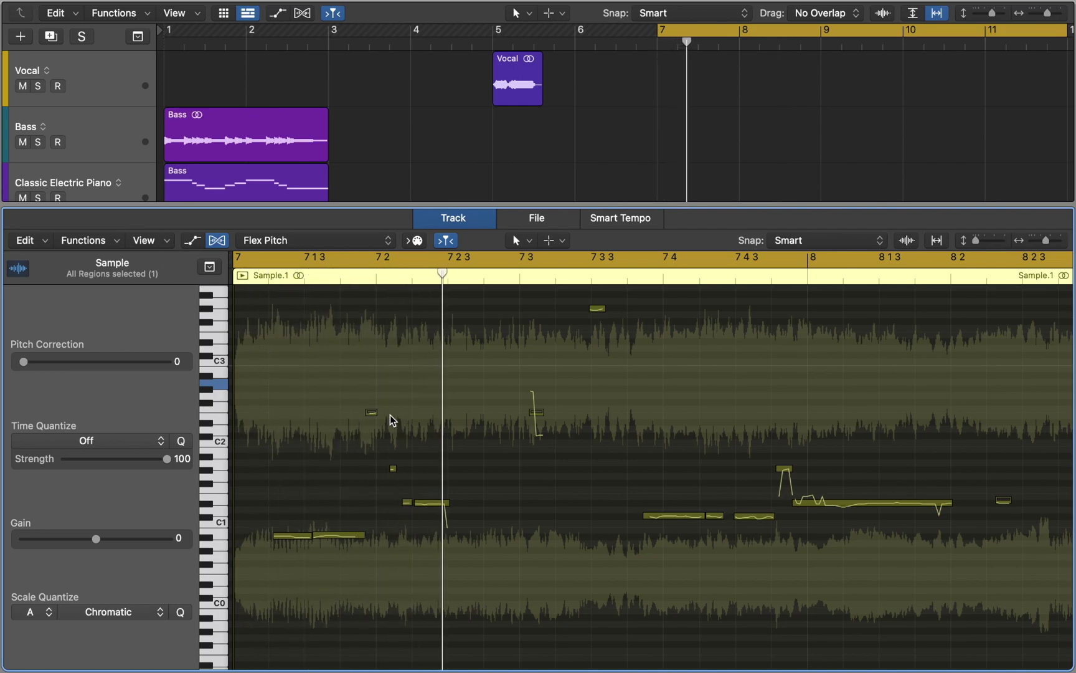